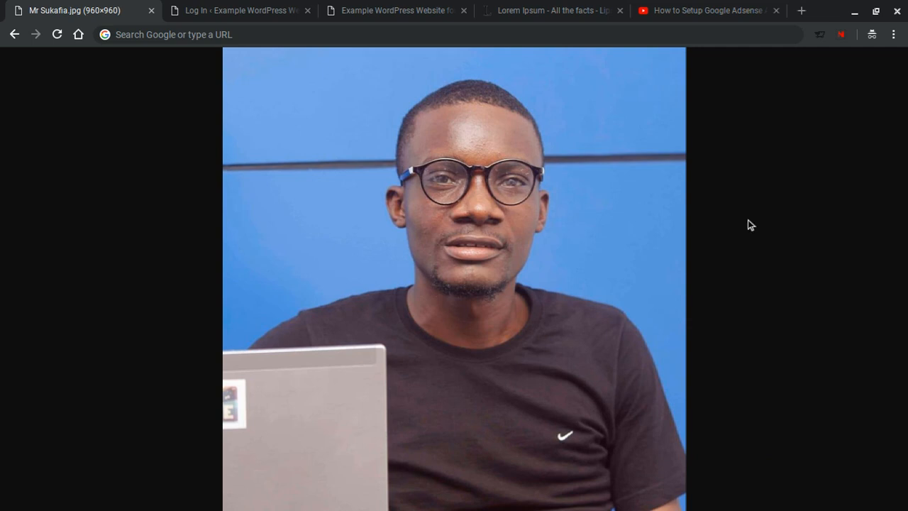
Step: Log in on the site's wp-admin page with the account username and password
{"action": "left_click", "coordinate": [224, 4]}
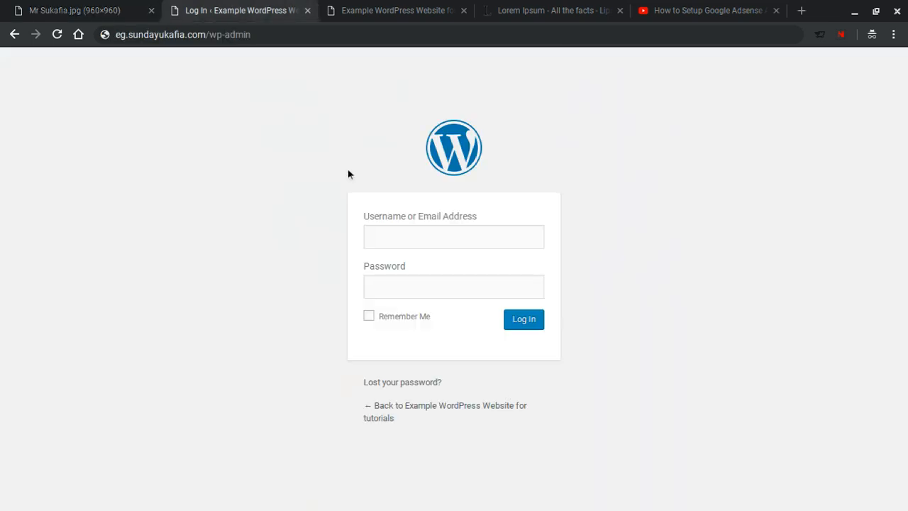
{"action": "left_click", "coordinate": [434, 241]}
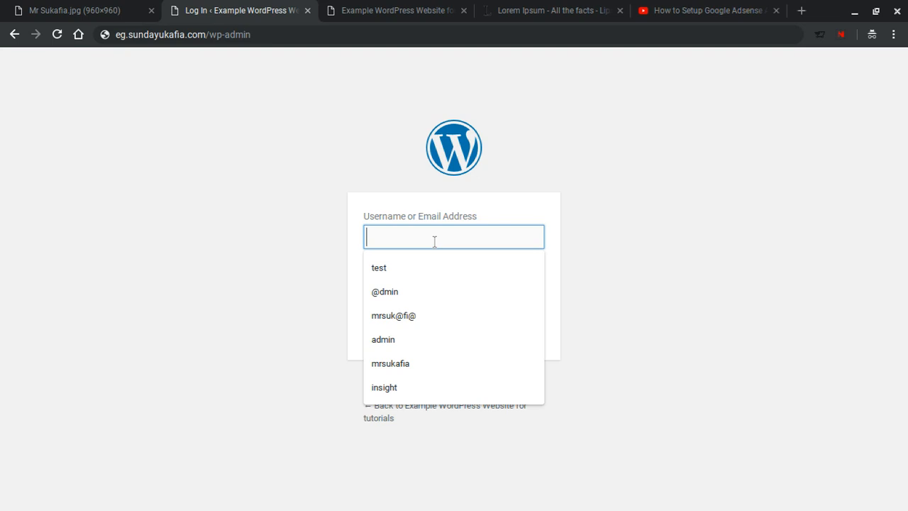
{"action": "type", "text": "example"}
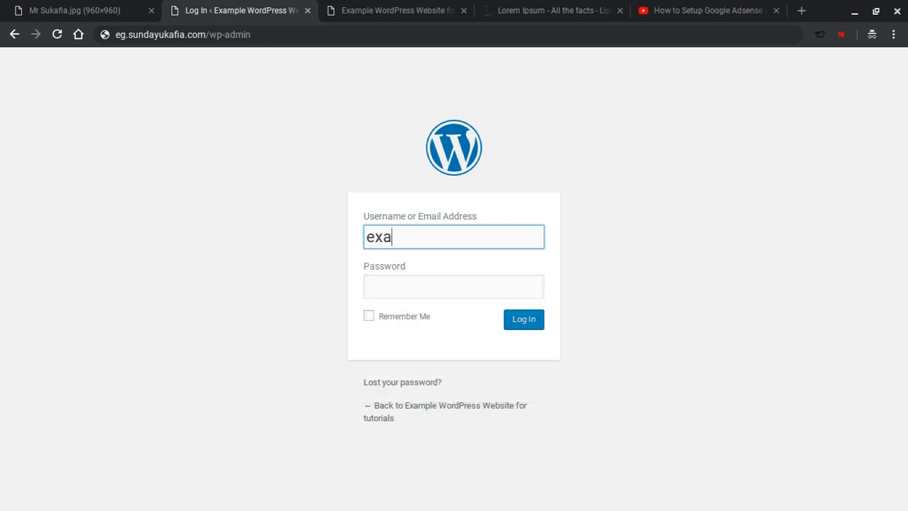
{"action": "left_click", "coordinate": [447, 286]}
{"action": "type", "text": "•••••••"}
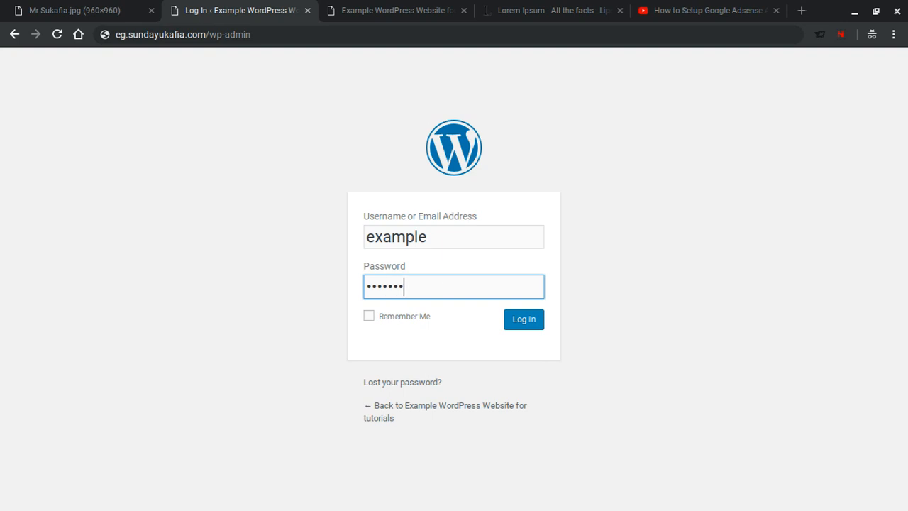
{"action": "left_click", "coordinate": [515, 320]}
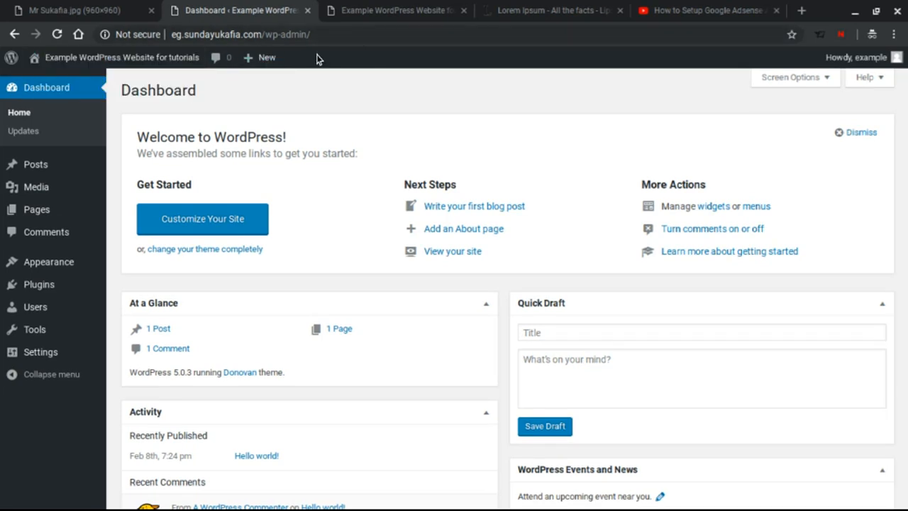
Step: Start a new post via Posts > Add New in the admin sidebar
{"action": "mouse_move", "coordinate": [269, 58]}
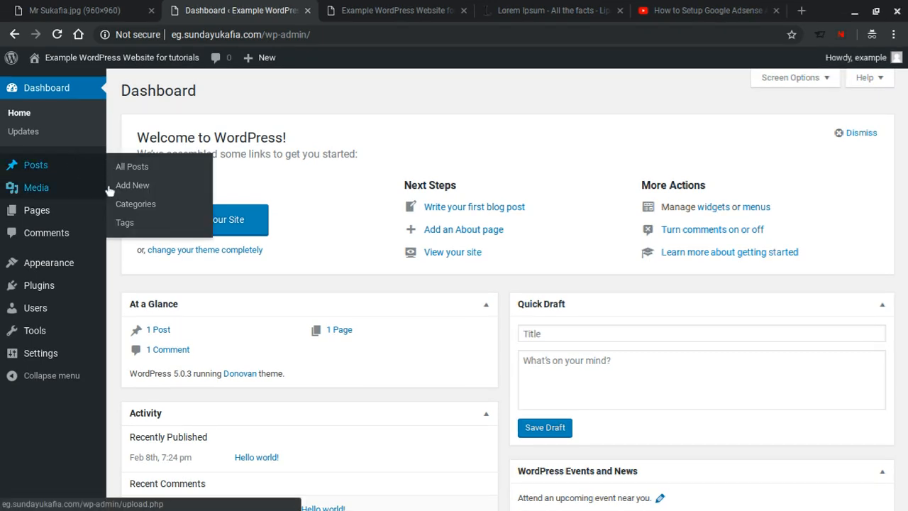
{"action": "mouse_move", "coordinate": [78, 188]}
{"action": "mouse_move", "coordinate": [71, 169]}
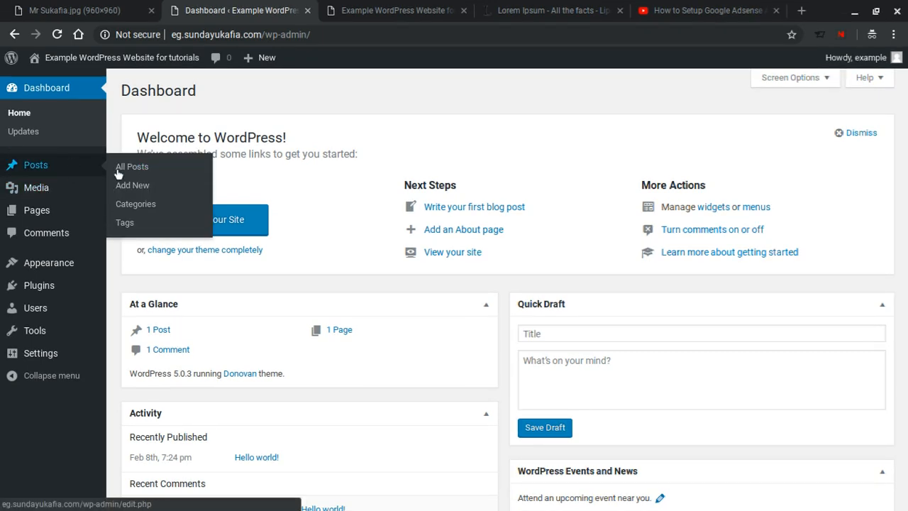
{"action": "left_click", "coordinate": [132, 187]}
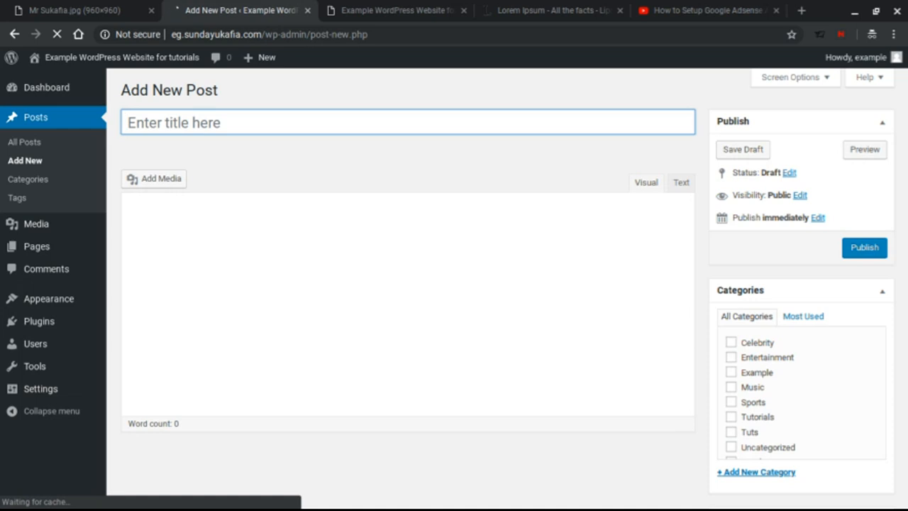
Step: Title the new post 'Example post title'
{"action": "type", "text": "Exampe"}
{"action": "key", "text": "BackSpace"}
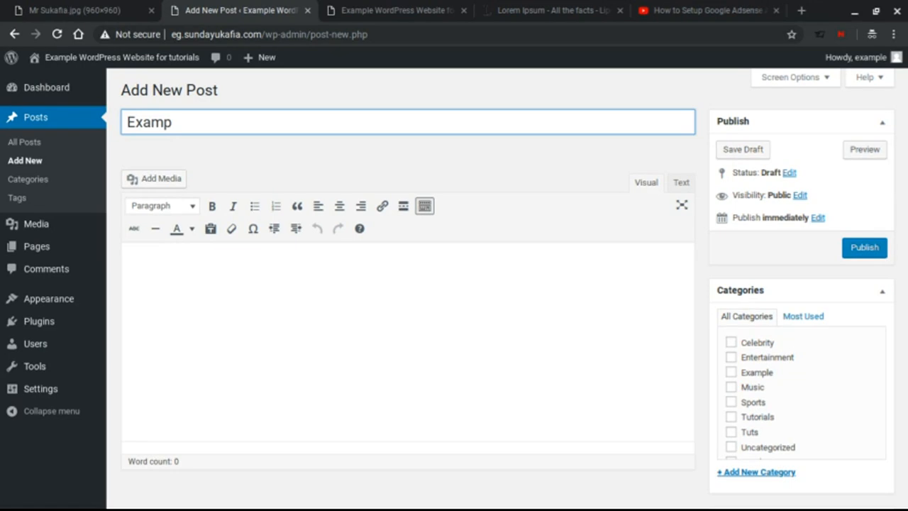
{"action": "type", "text": "le post title"}
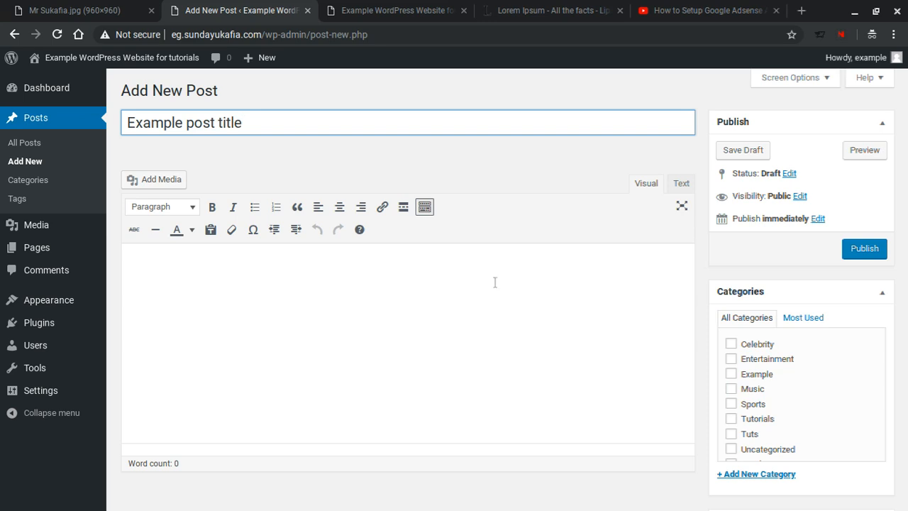
Step: Copy the first Lorem Ipsum paragraph from lipsum.com and paste it into the post body
{"action": "left_click", "coordinate": [399, 273]}
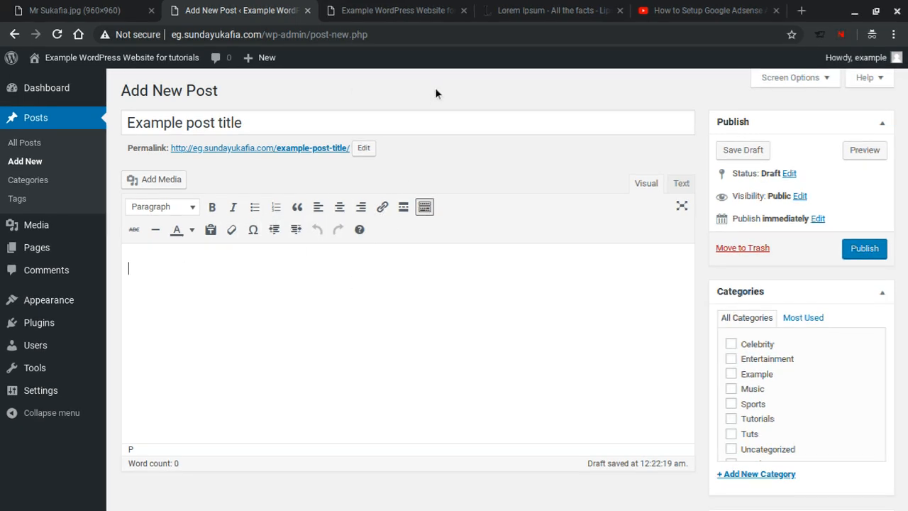
{"action": "left_click", "coordinate": [537, 4]}
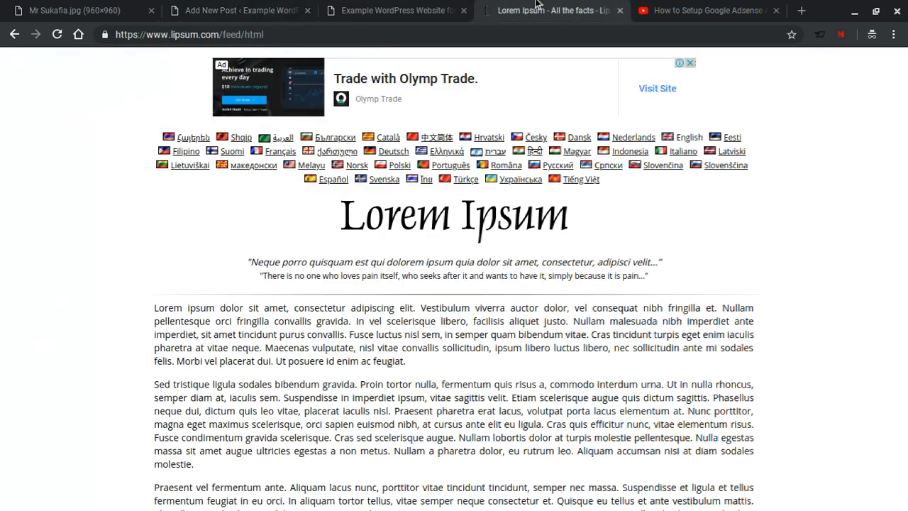
{"action": "triple_click", "coordinate": [381, 321]}
{"action": "key", "text": "ctrl+c"}
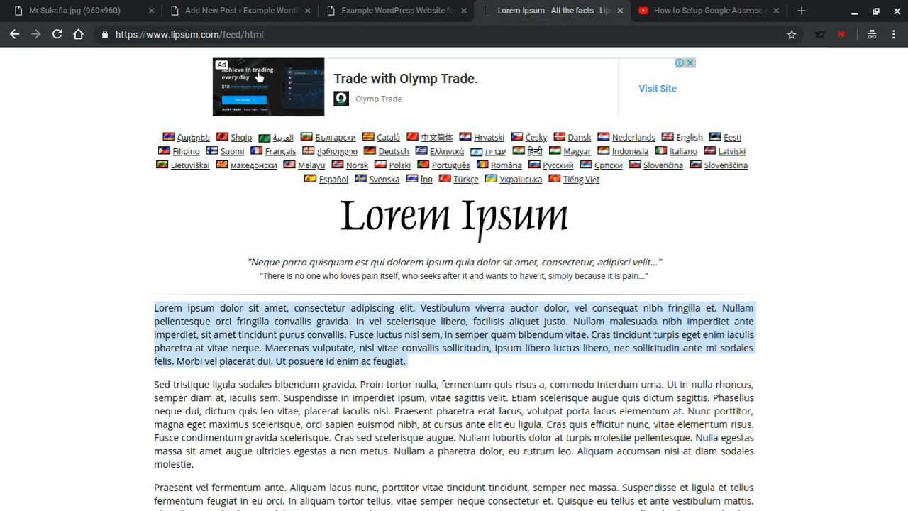
{"action": "left_click", "coordinate": [241, 10]}
{"action": "key", "text": "ctrl+v"}
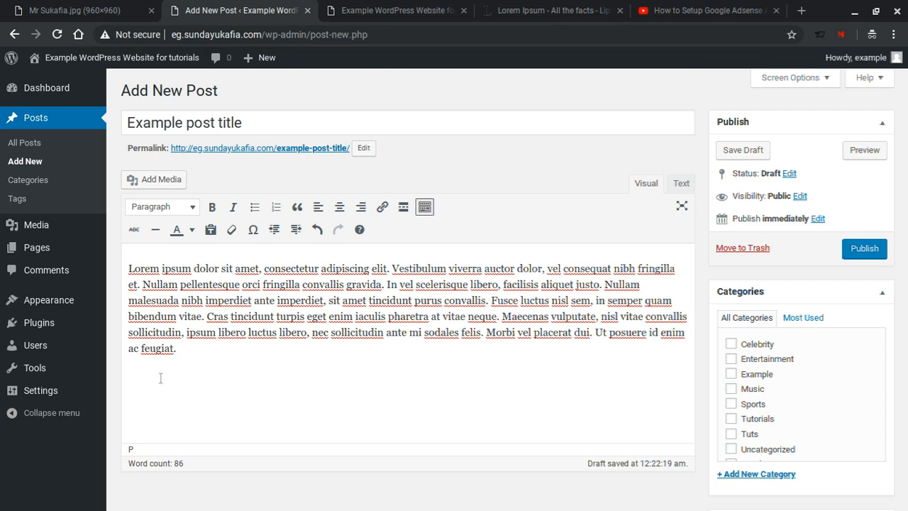
{"action": "scroll", "coordinate": [169, 372], "scroll_direction": "down", "scroll_amount": 1}
{"action": "scroll", "coordinate": [159, 363], "scroll_direction": "up", "scroll_amount": 1}
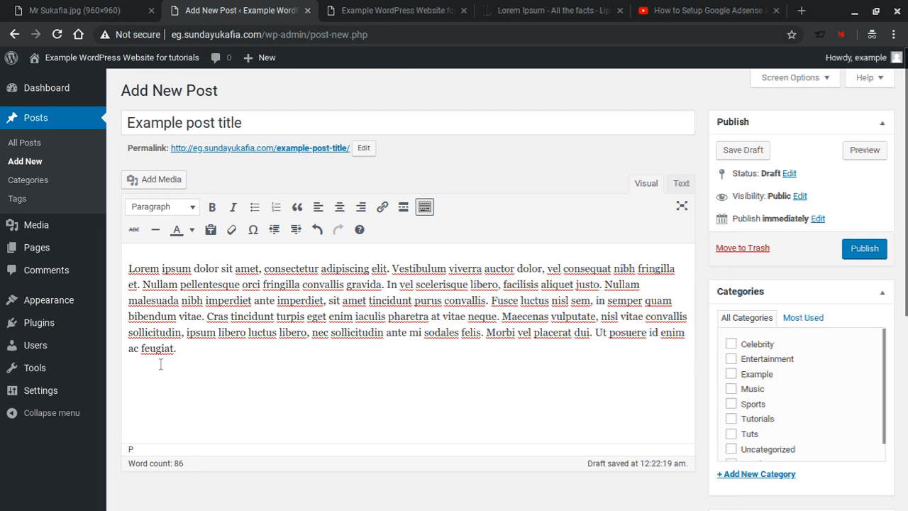
Step: Upload the red formal fashion photo through Add Media's Upload Files
{"action": "left_click", "coordinate": [161, 181]}
{"action": "left_click", "coordinate": [196, 116]}
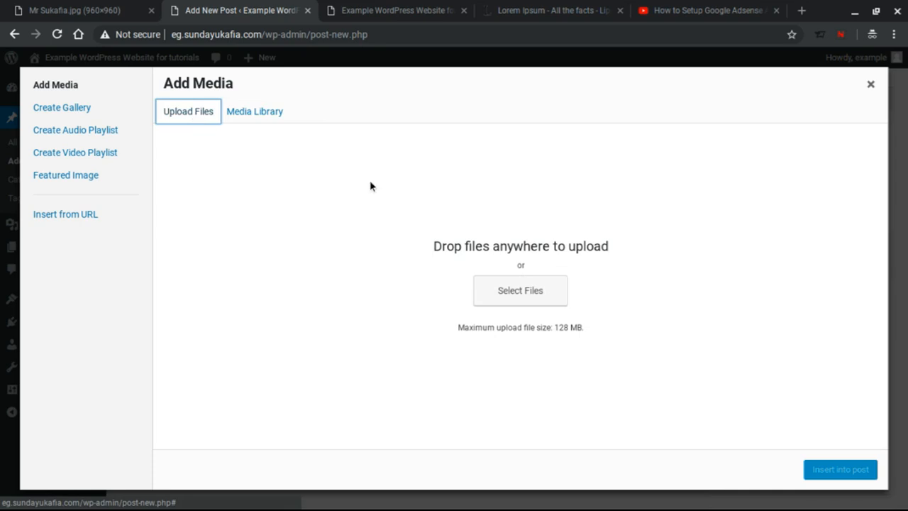
{"action": "left_click", "coordinate": [539, 295]}
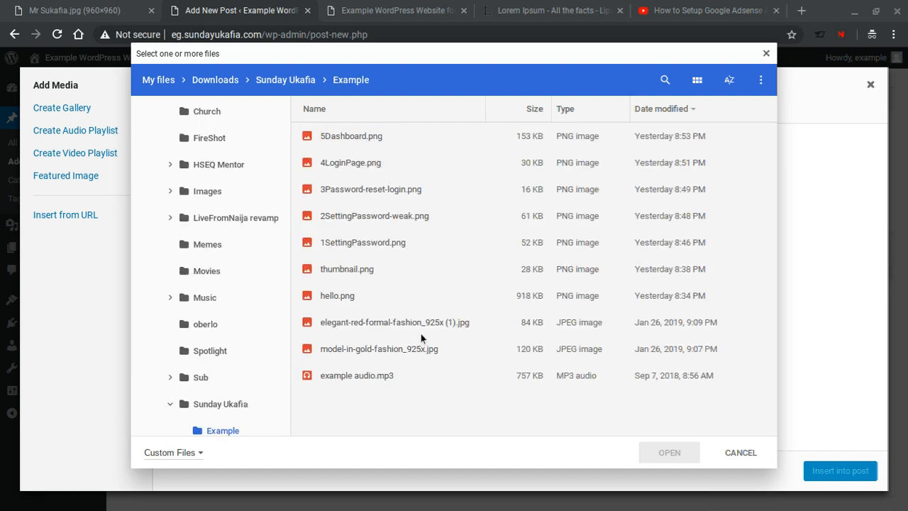
{"action": "double_click", "coordinate": [384, 320]}
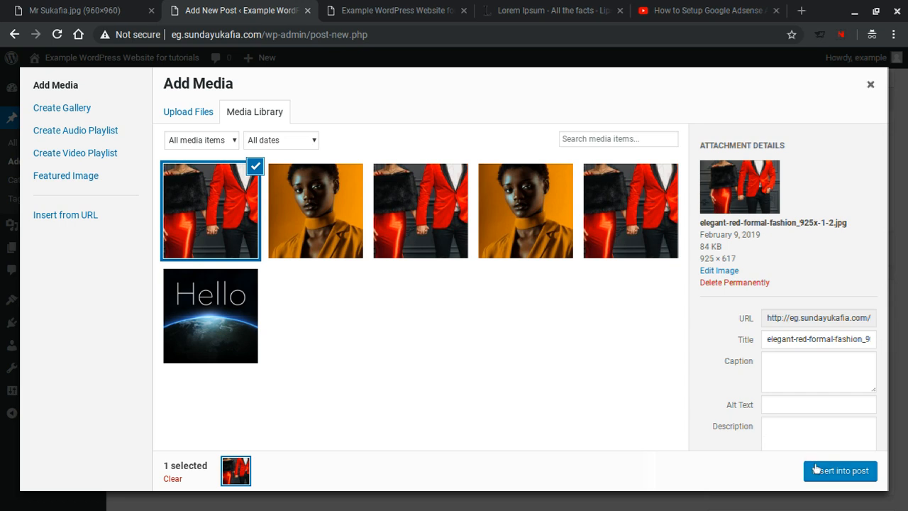
Step: Insert the photo into the post with Center alignment and Full Size (925×617)
{"action": "scroll", "coordinate": [773, 349], "scroll_direction": "down", "scroll_amount": 2}
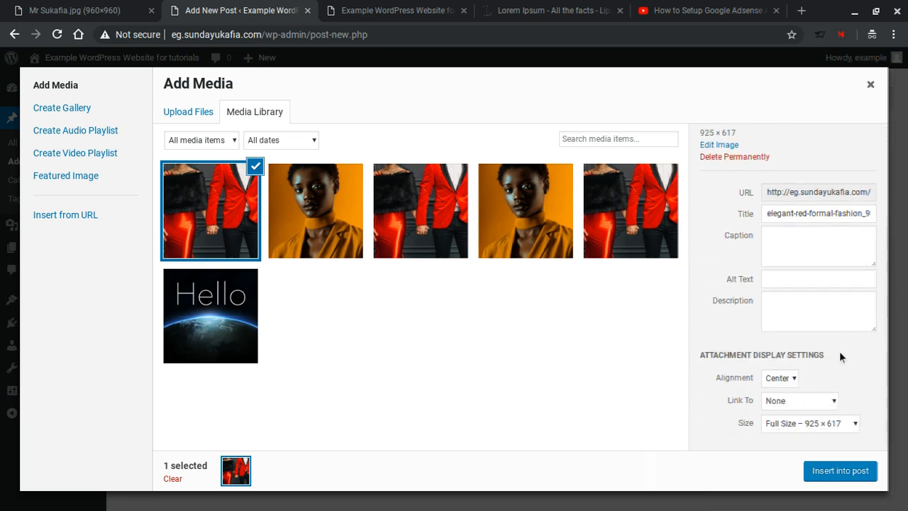
{"action": "left_click", "coordinate": [780, 377]}
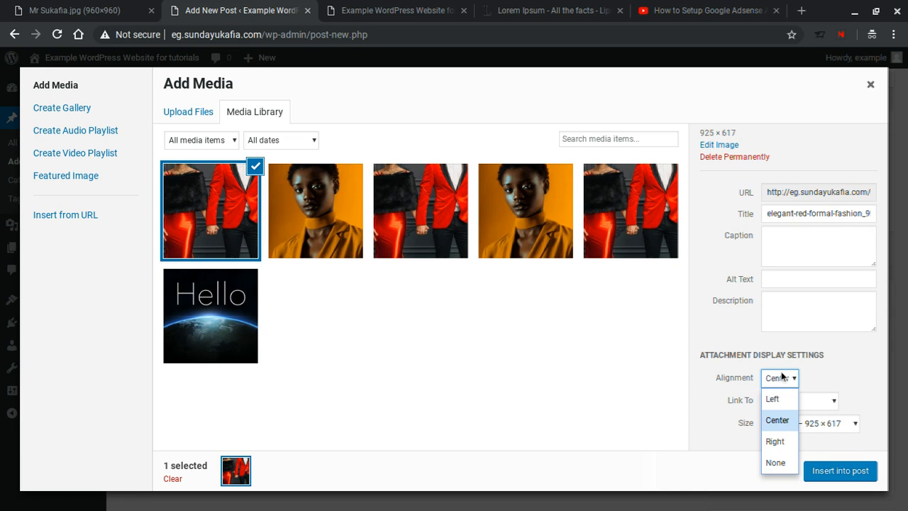
{"action": "left_click", "coordinate": [777, 420]}
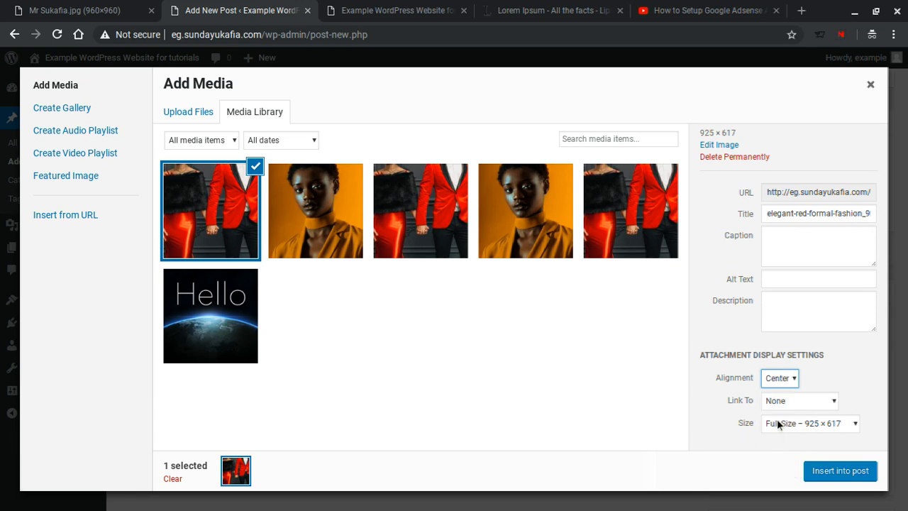
{"action": "left_click", "coordinate": [798, 423]}
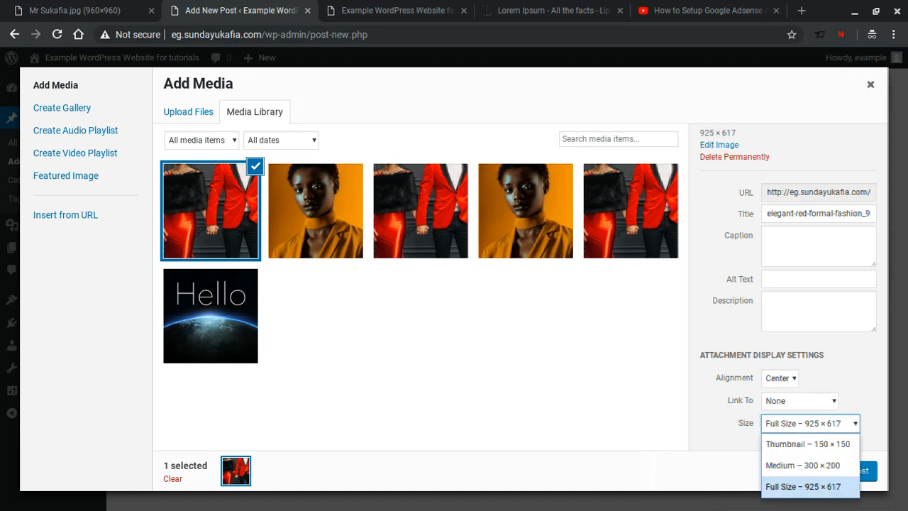
{"action": "left_click", "coordinate": [802, 487]}
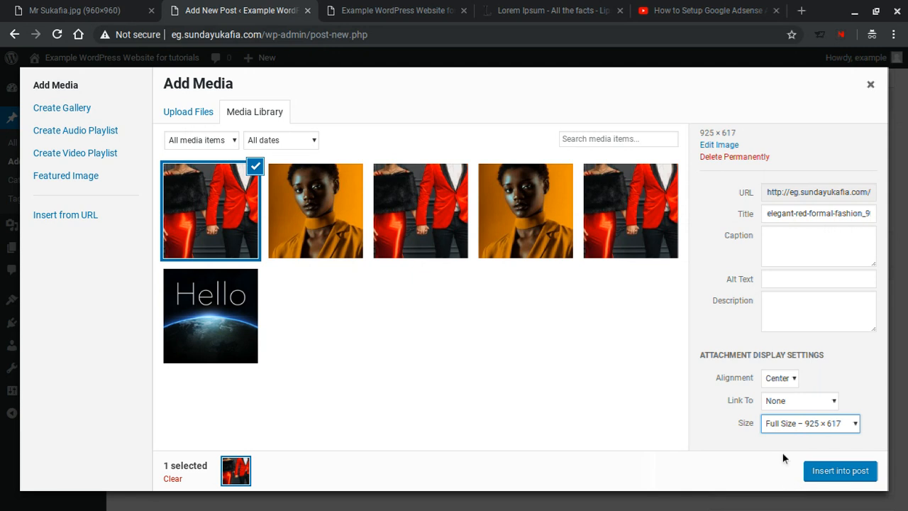
{"action": "left_click", "coordinate": [824, 472]}
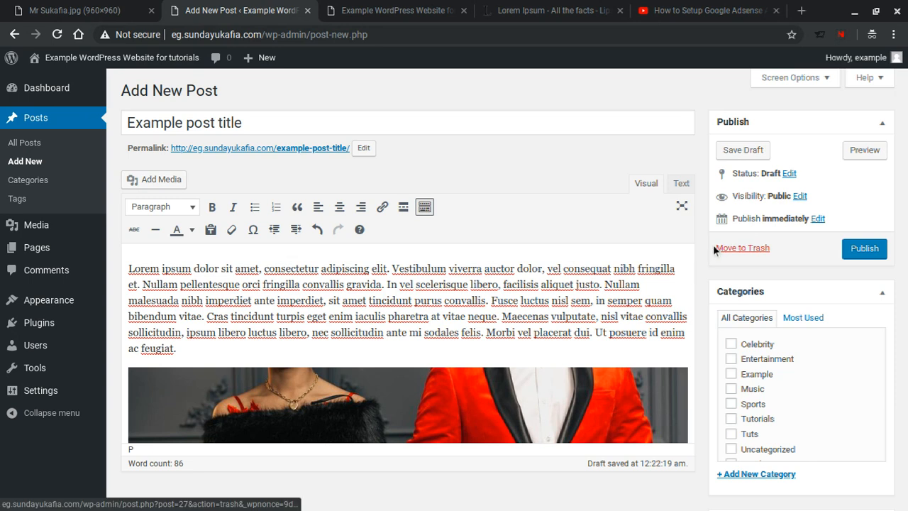
Step: Split the paragraph after 'Nullam' with a blank line, then bring up the YouTube video tab
{"action": "scroll", "coordinate": [700, 238], "scroll_direction": "down", "scroll_amount": 1}
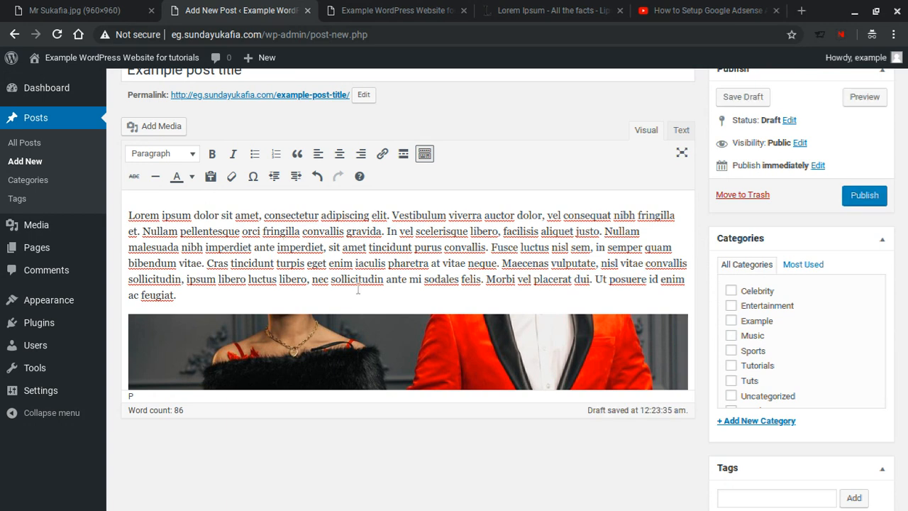
{"action": "left_click", "coordinate": [644, 231]}
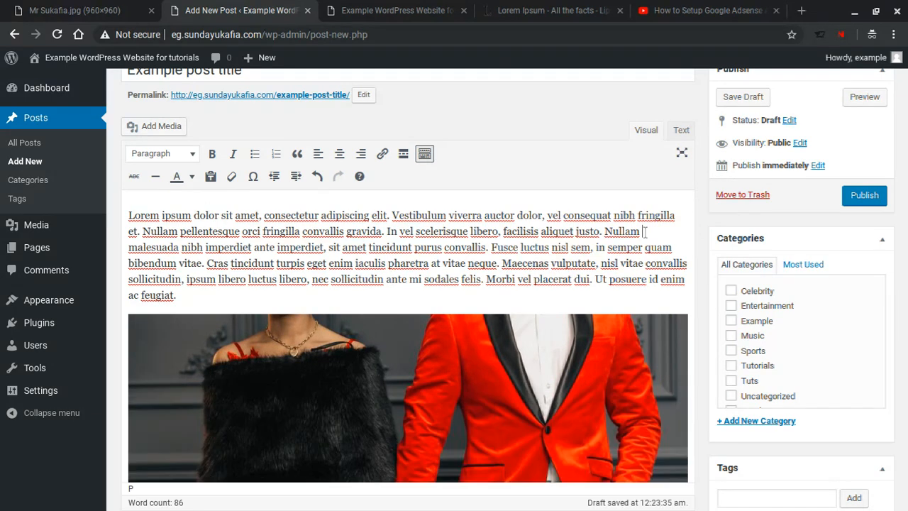
{"action": "key", "text": "Return"}
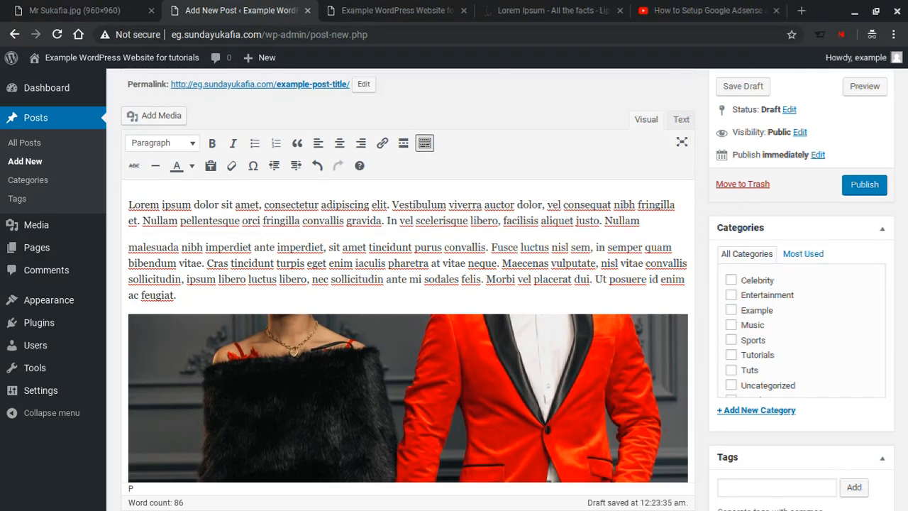
{"action": "key", "text": "Return"}
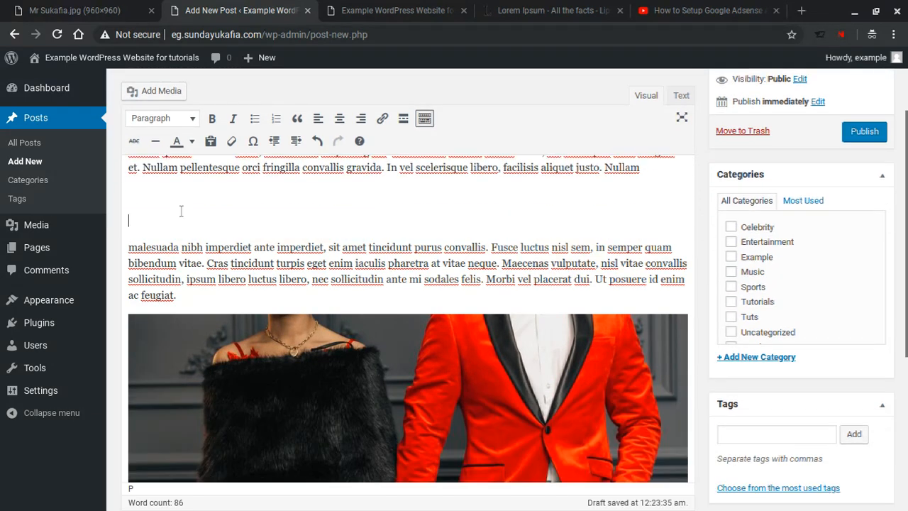
{"action": "key", "text": "BackSpace"}
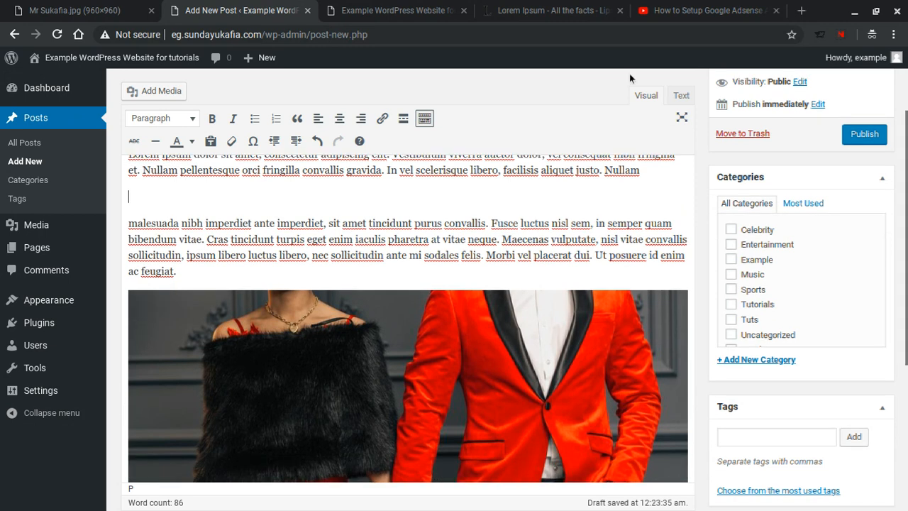
{"action": "left_click", "coordinate": [679, 6]}
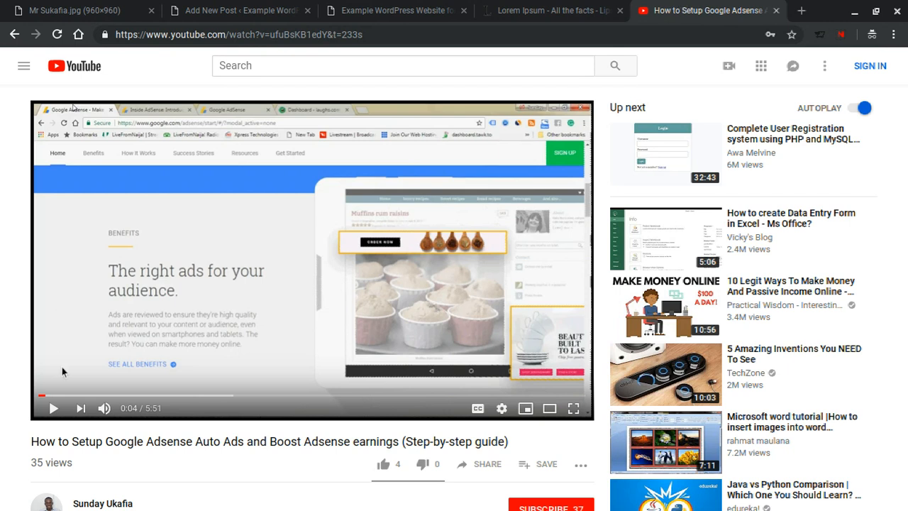
Step: Copy the AdSense video's iframe code from Share > Embed and go back to the post editor
{"action": "left_click", "coordinate": [487, 464]}
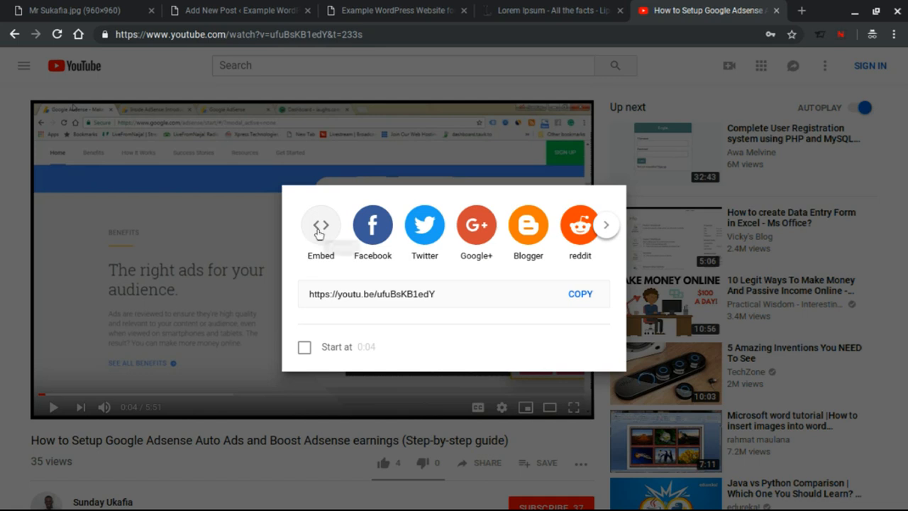
{"action": "left_click", "coordinate": [318, 234]}
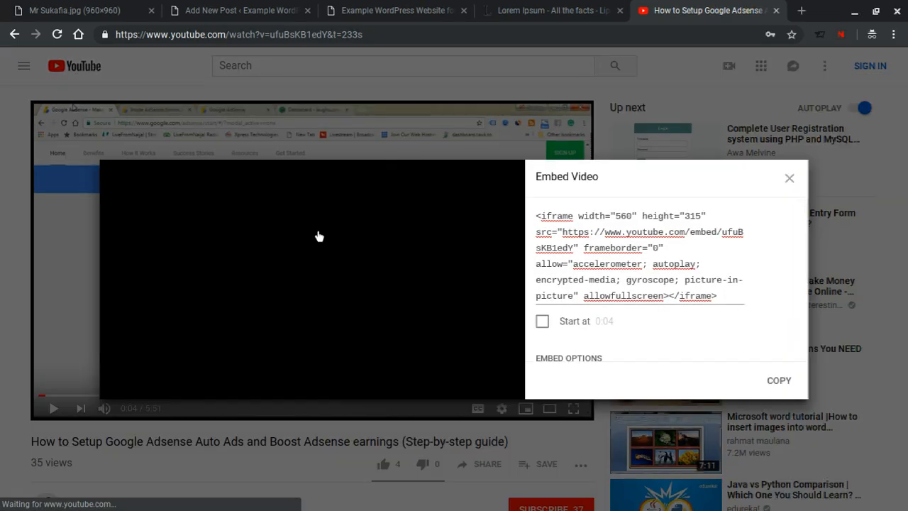
{"action": "left_click", "coordinate": [779, 381]}
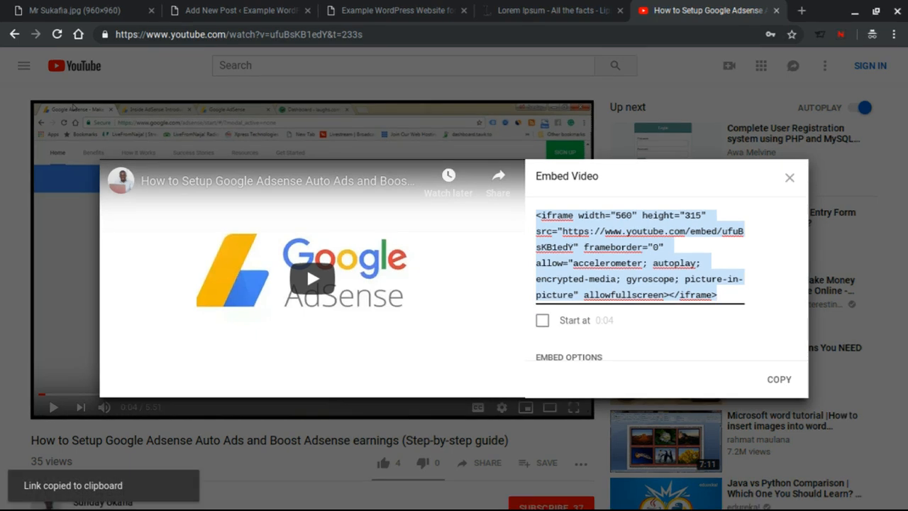
{"action": "left_click", "coordinate": [266, 3]}
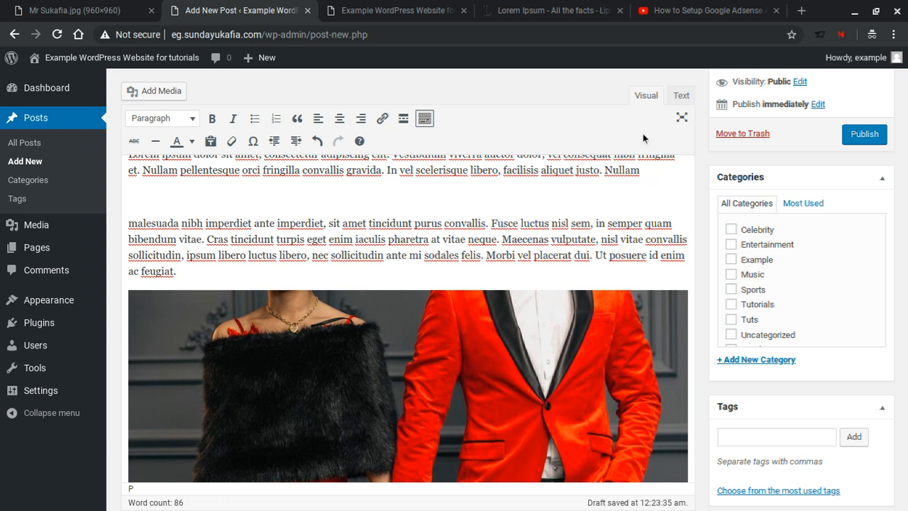
Step: In the Text view, paste the YouTube iframe on a new line after &nbsp;, then return to Visual
{"action": "left_click", "coordinate": [681, 98]}
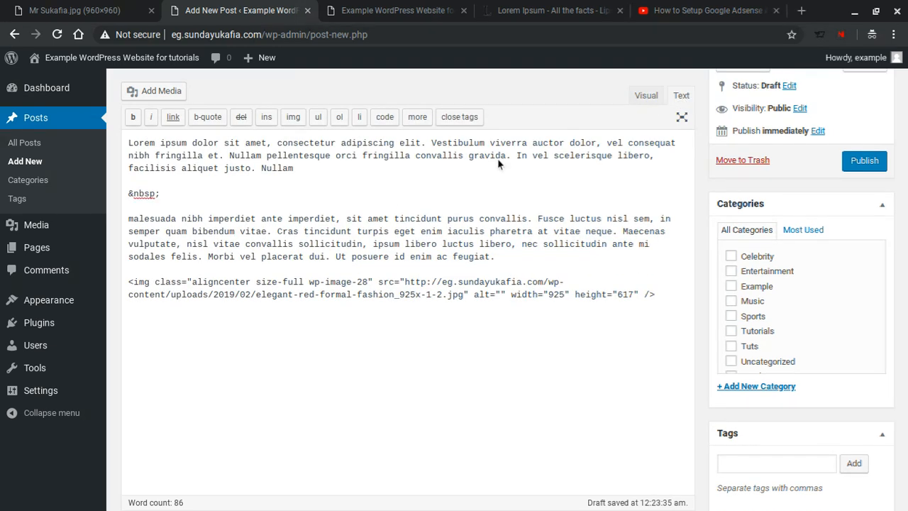
{"action": "triple_click", "coordinate": [168, 192]}
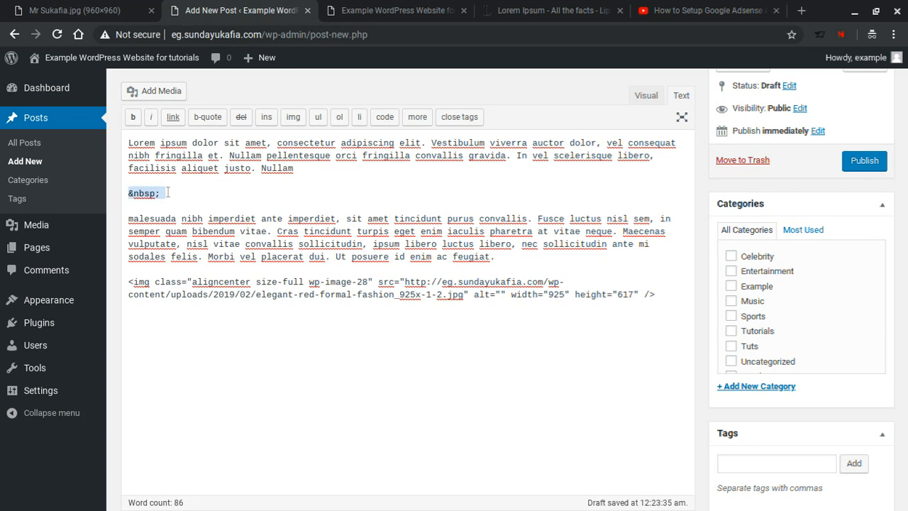
{"action": "left_click", "coordinate": [152, 204]}
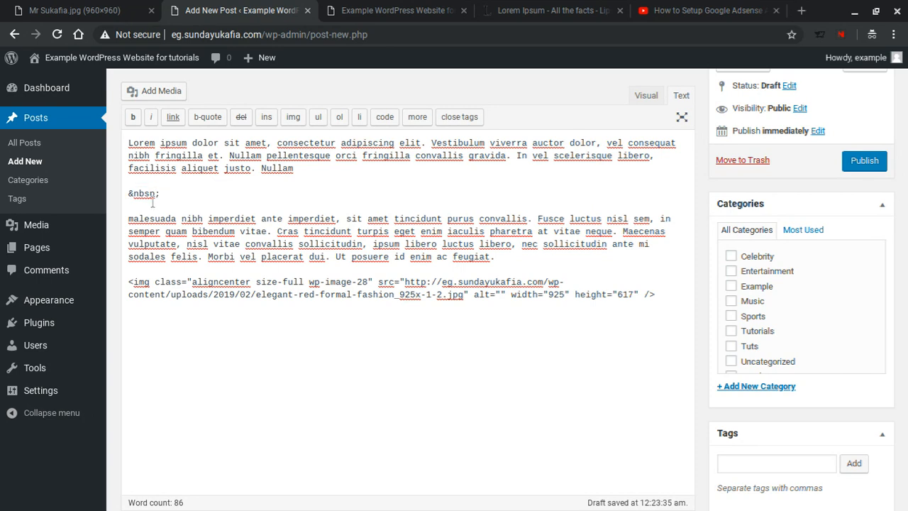
{"action": "key", "text": "Return"}
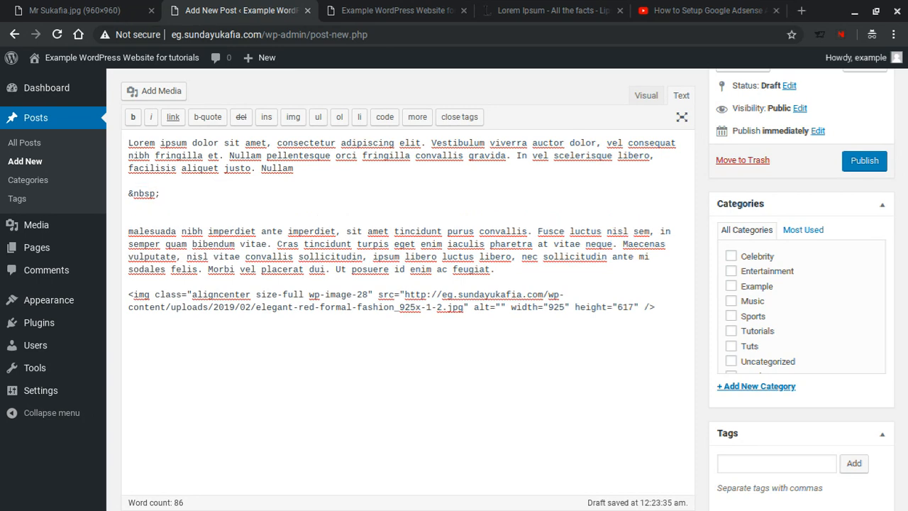
{"action": "right_click", "coordinate": [142, 207]}
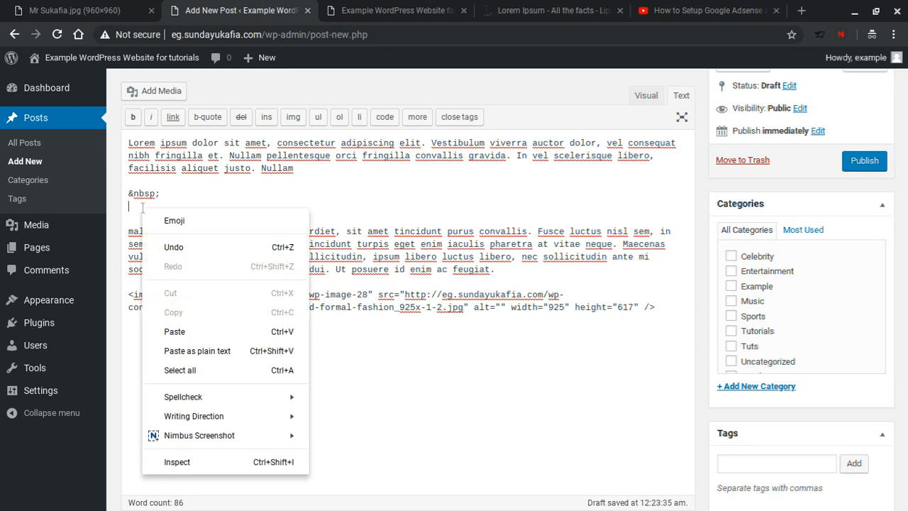
{"action": "left_click", "coordinate": [224, 332]}
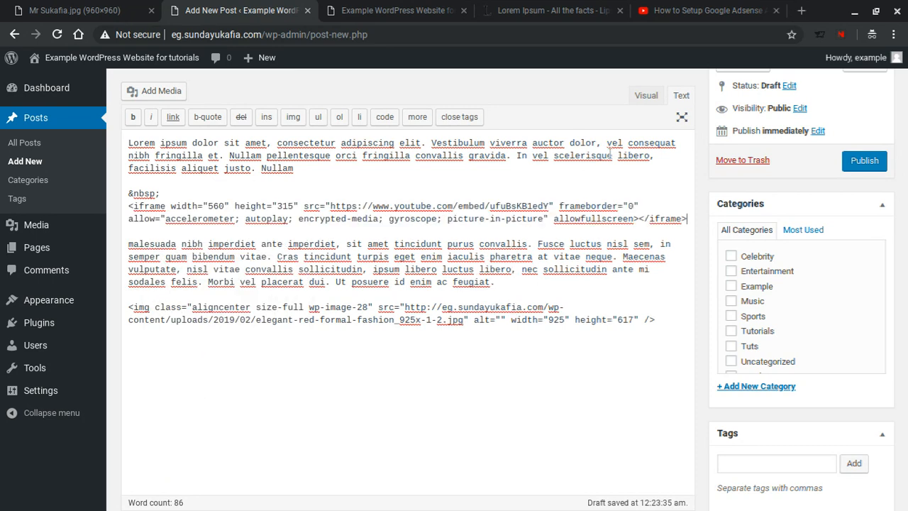
{"action": "left_click", "coordinate": [646, 96]}
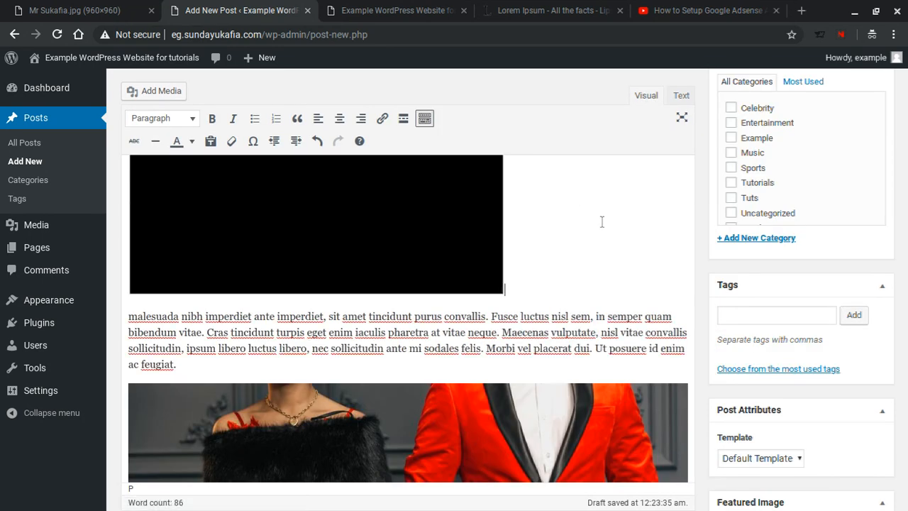
{"action": "scroll", "coordinate": [601, 222], "scroll_direction": "up", "scroll_amount": 3}
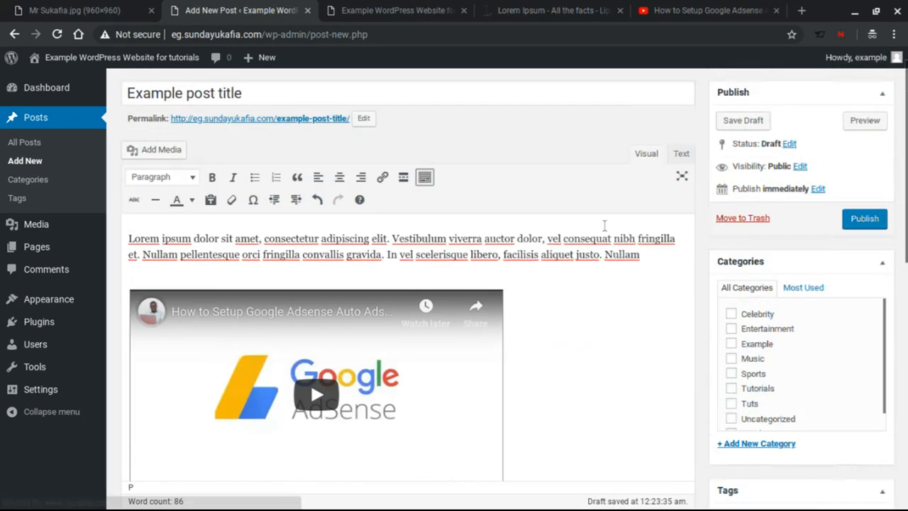
{"action": "scroll", "coordinate": [604, 225], "scroll_direction": "up", "scroll_amount": 1}
{"action": "scroll", "coordinate": [848, 162], "scroll_direction": "down", "scroll_amount": 1}
{"action": "scroll", "coordinate": [827, 170], "scroll_direction": "down", "scroll_amount": 1}
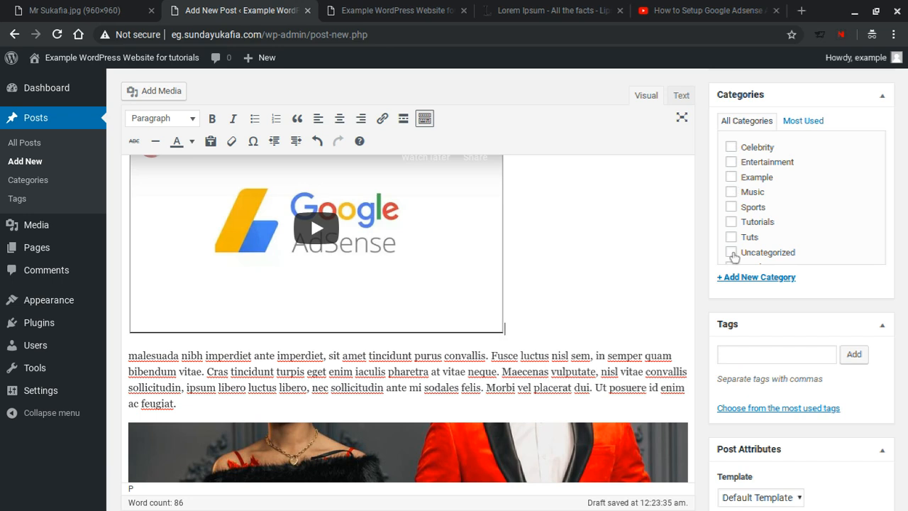
{"action": "scroll", "coordinate": [737, 183], "scroll_direction": "down", "scroll_amount": 3}
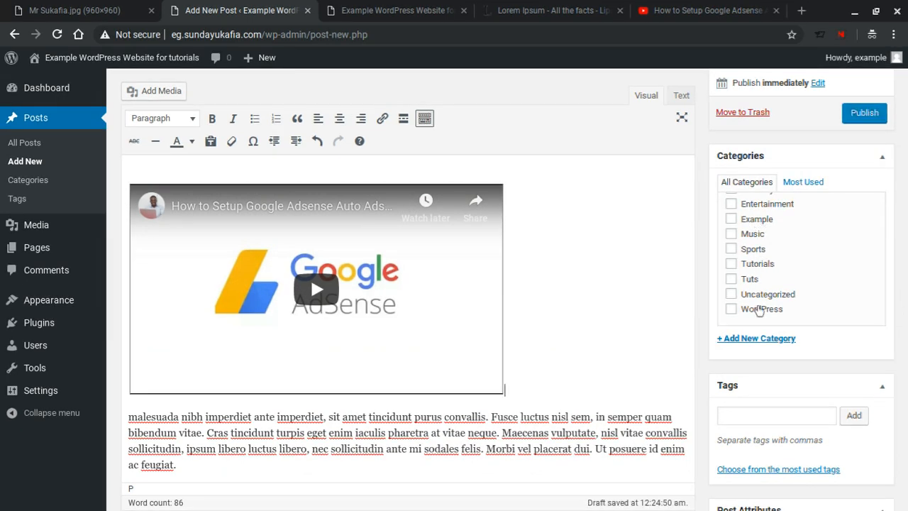
Step: Add a new category named 'Category name' and tick it for the post
{"action": "left_click", "coordinate": [763, 341]}
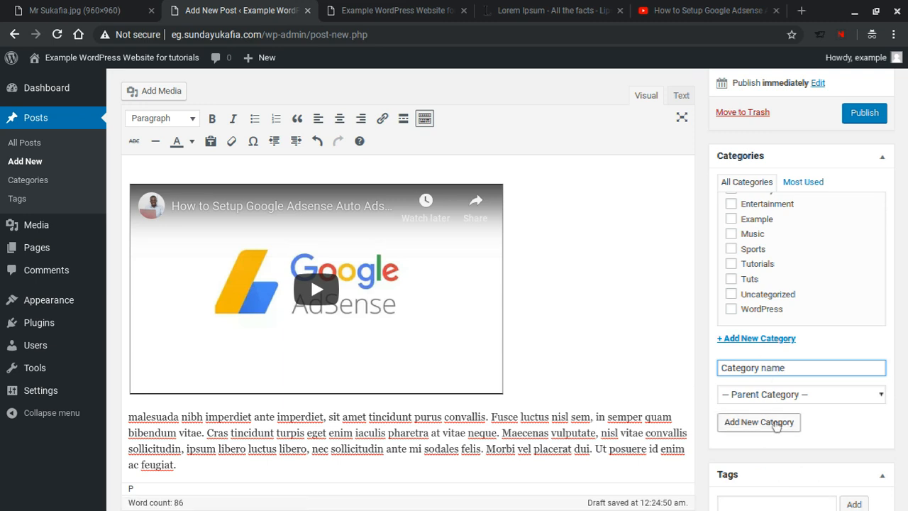
{"action": "left_click", "coordinate": [776, 424]}
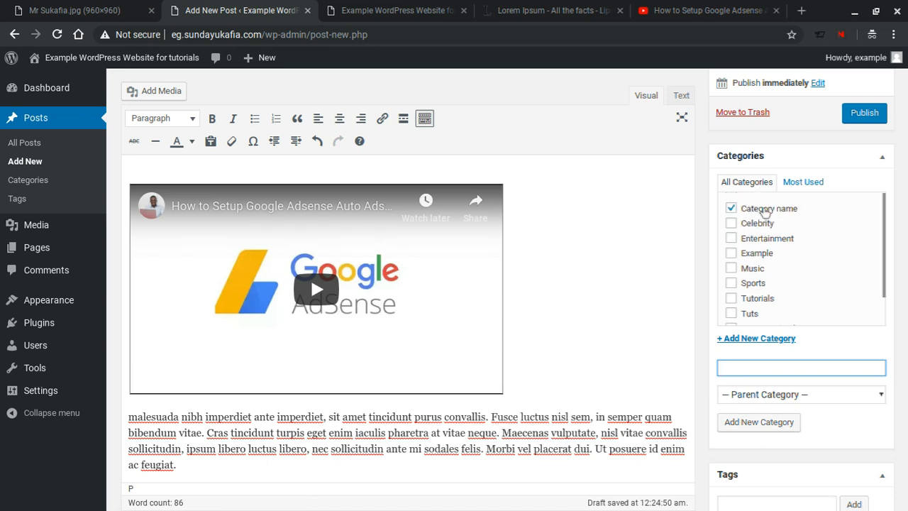
{"action": "scroll", "coordinate": [786, 243], "scroll_direction": "down", "scroll_amount": 1}
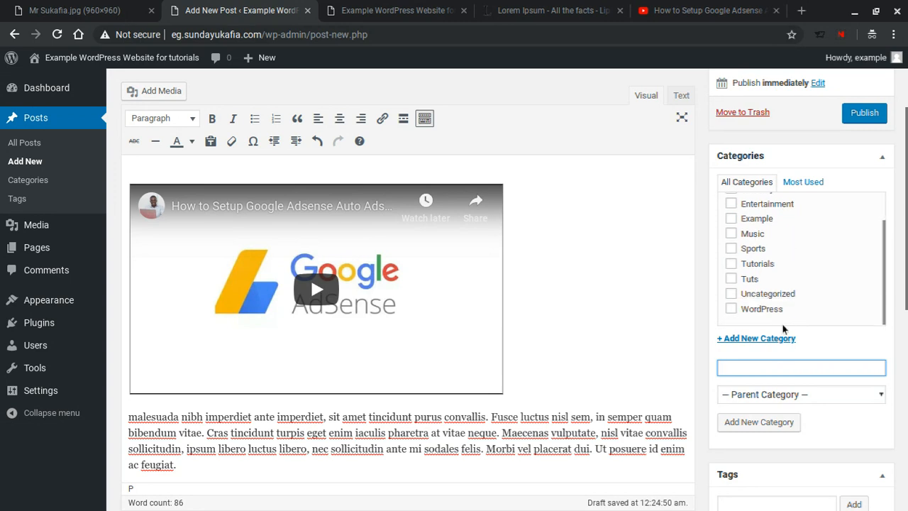
{"action": "scroll", "coordinate": [786, 358], "scroll_direction": "up", "scroll_amount": 1}
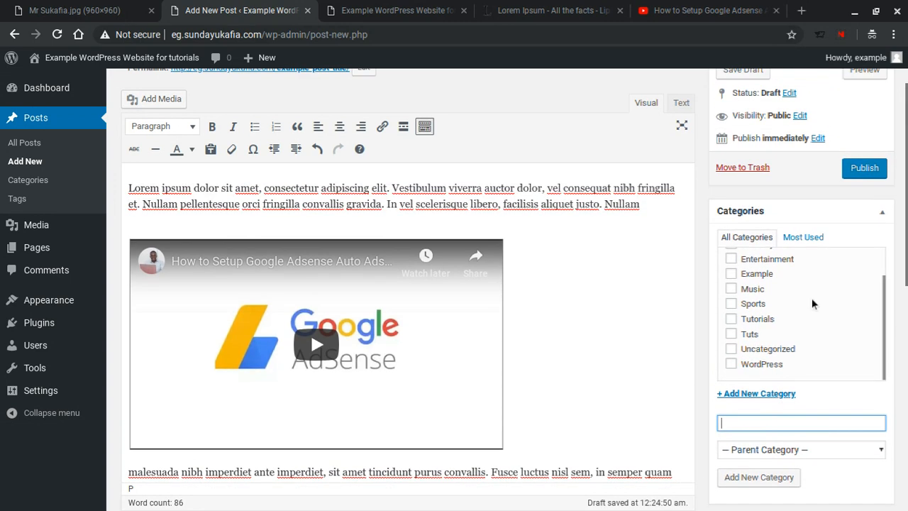
{"action": "scroll", "coordinate": [893, 326], "scroll_direction": "down", "scroll_amount": 2}
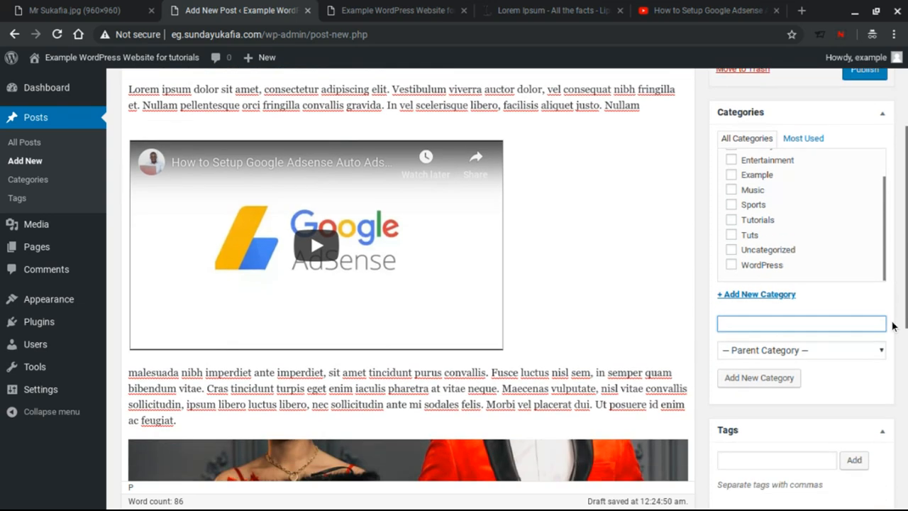
{"action": "scroll", "coordinate": [893, 326], "scroll_direction": "down", "scroll_amount": 2}
Step: Add the tags 'wordpress' and 'post' to the post
{"action": "left_click", "coordinate": [808, 321]}
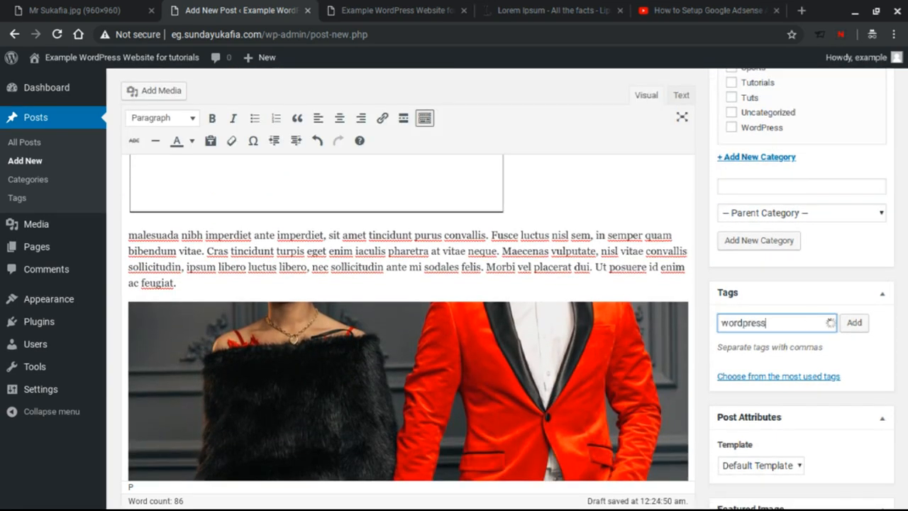
{"action": "type", "text": "wordpress, "}
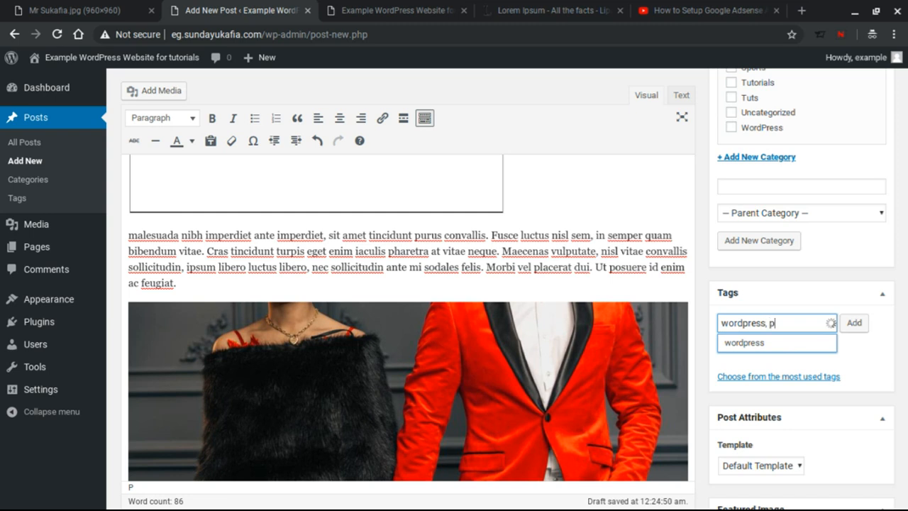
{"action": "type", "text": "post"}
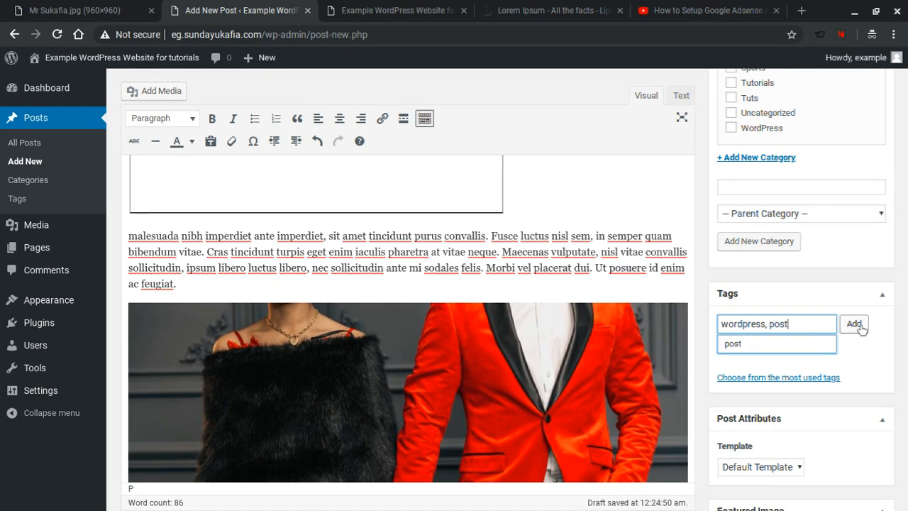
{"action": "left_click", "coordinate": [856, 327]}
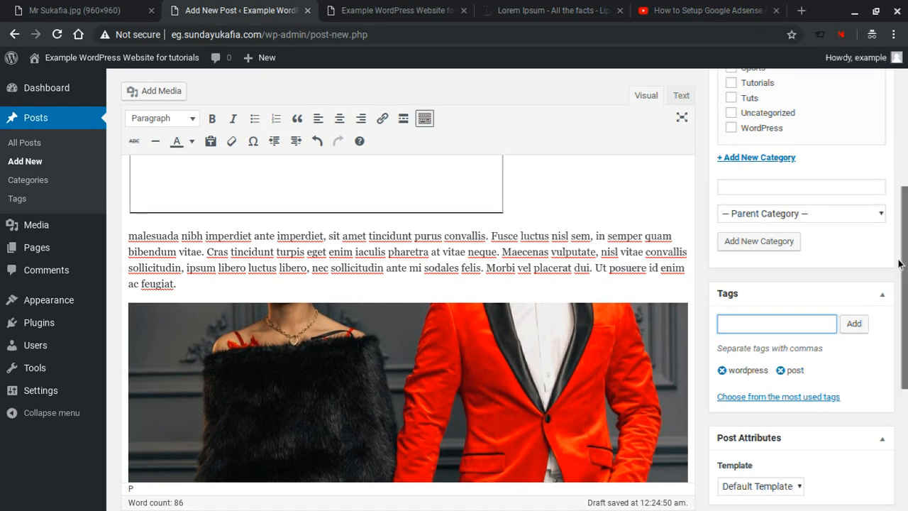
{"action": "scroll", "coordinate": [898, 264], "scroll_direction": "down", "scroll_amount": 5}
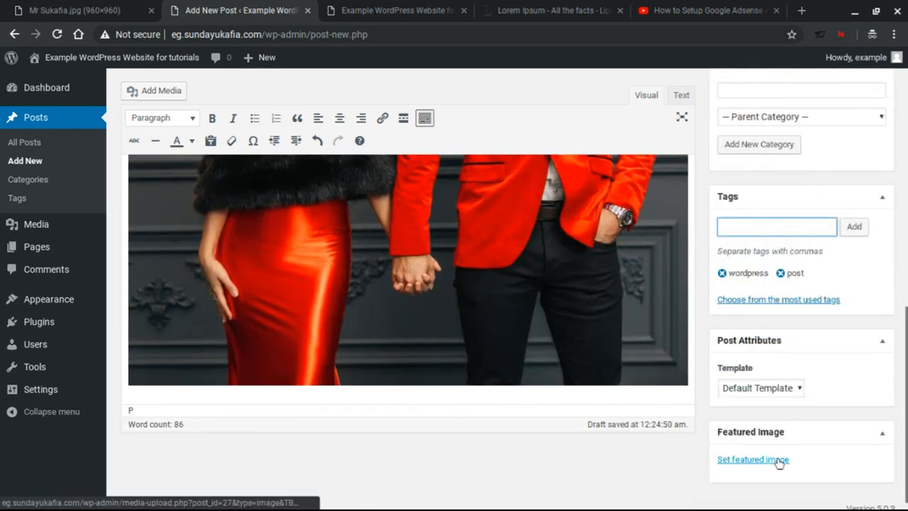
Step: Look over the site's front page in its tab, then return to the post editor
{"action": "left_click", "coordinate": [394, 5]}
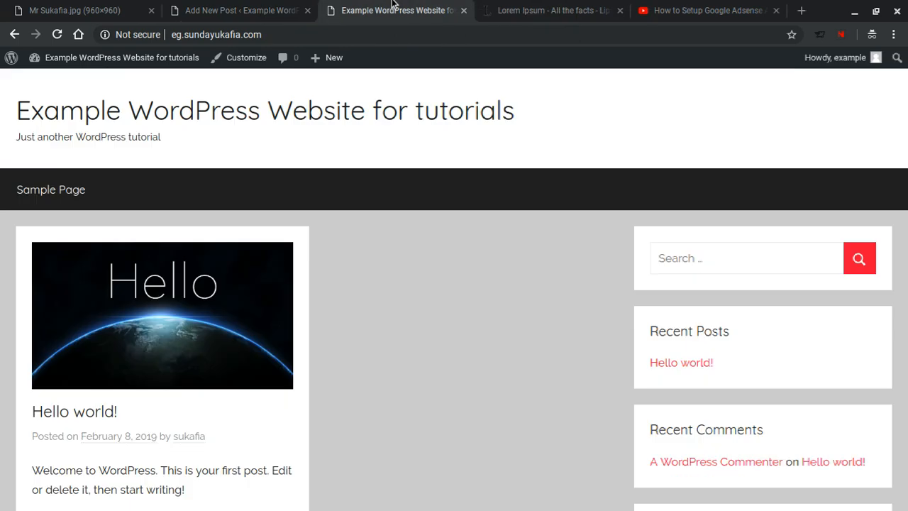
{"action": "scroll", "coordinate": [402, 346], "scroll_direction": "down", "scroll_amount": 2}
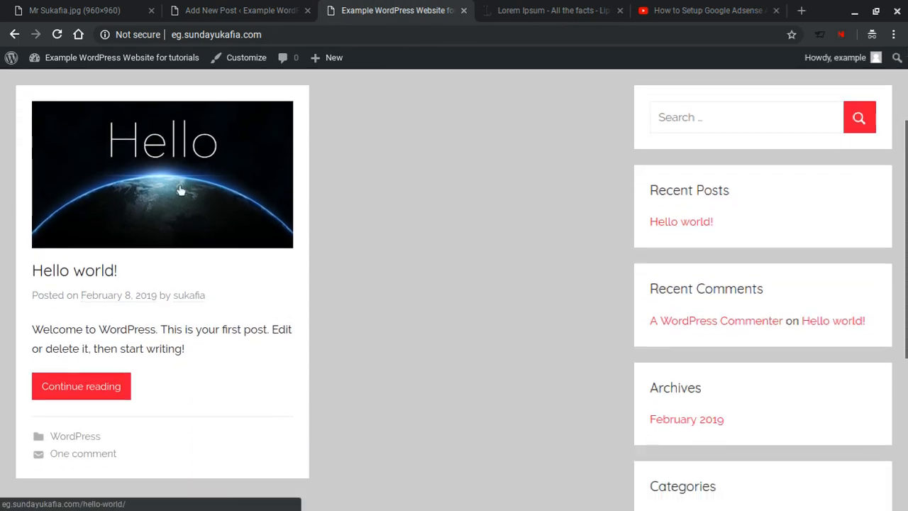
{"action": "scroll", "coordinate": [327, 211], "scroll_direction": "up", "scroll_amount": 2}
{"action": "scroll", "coordinate": [326, 211], "scroll_direction": "down", "scroll_amount": 1}
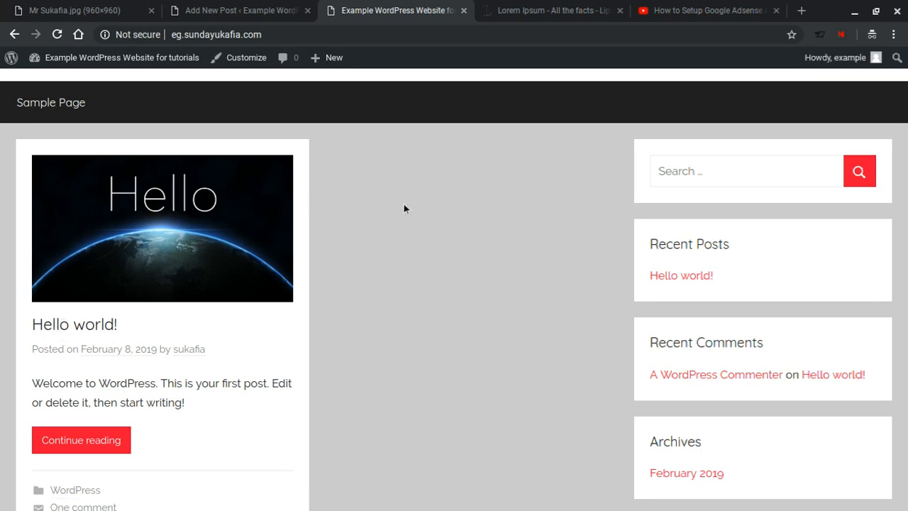
{"action": "left_click", "coordinate": [213, 7]}
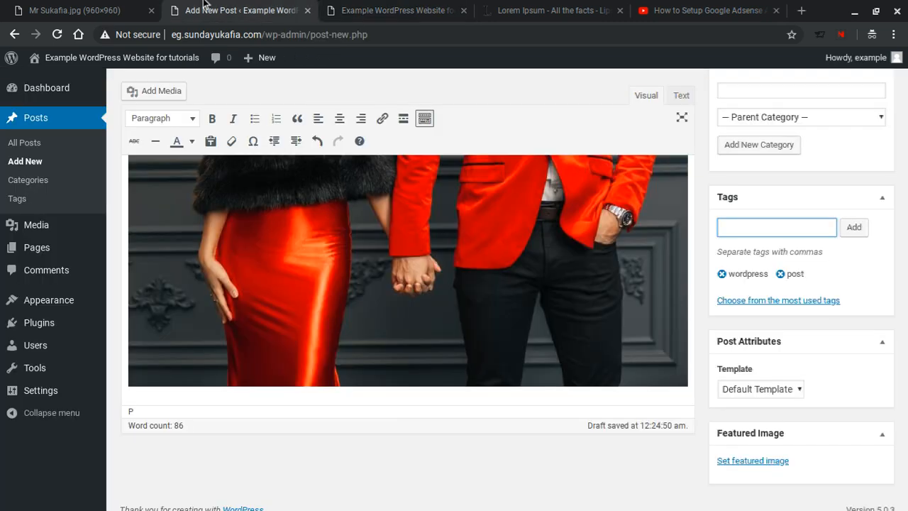
Step: Upload model-in-gold-fashion_925x.jpg and set it as the post's featured image
{"action": "left_click", "coordinate": [780, 463]}
{"action": "left_click", "coordinate": [64, 119]}
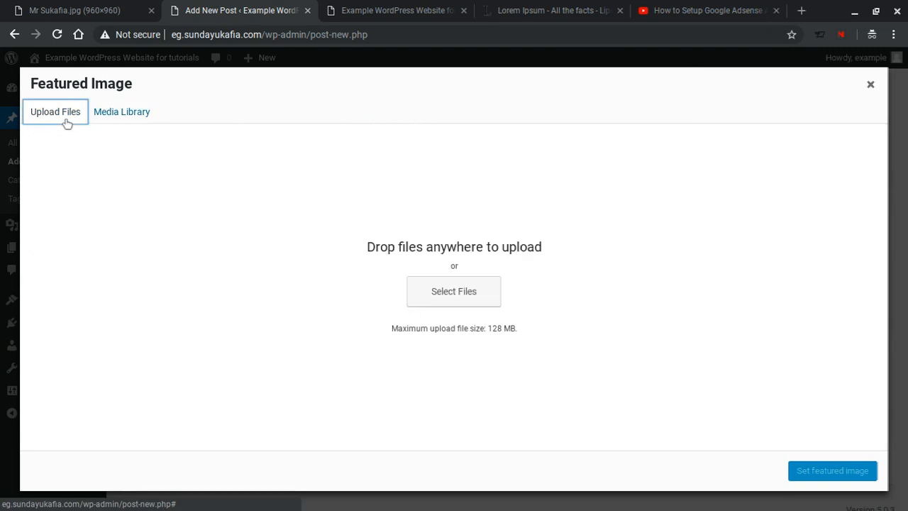
{"action": "left_click", "coordinate": [470, 298]}
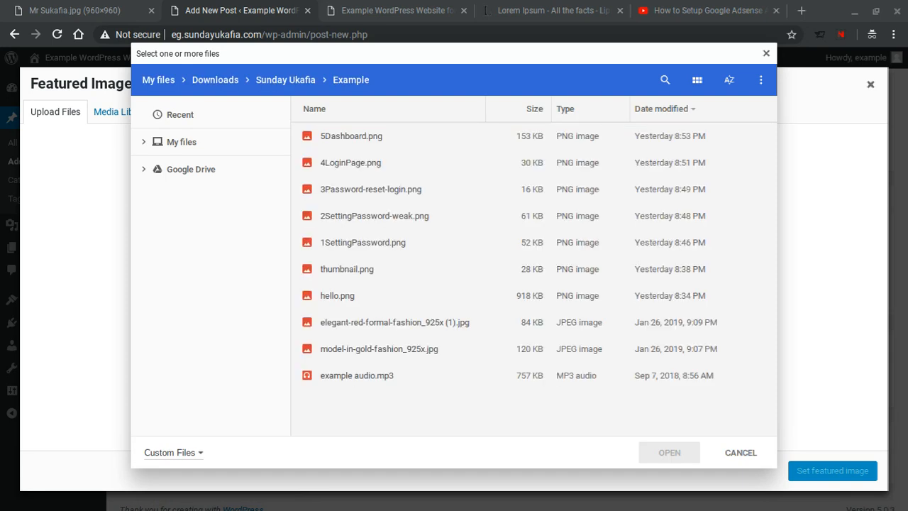
{"action": "left_click", "coordinate": [398, 354]}
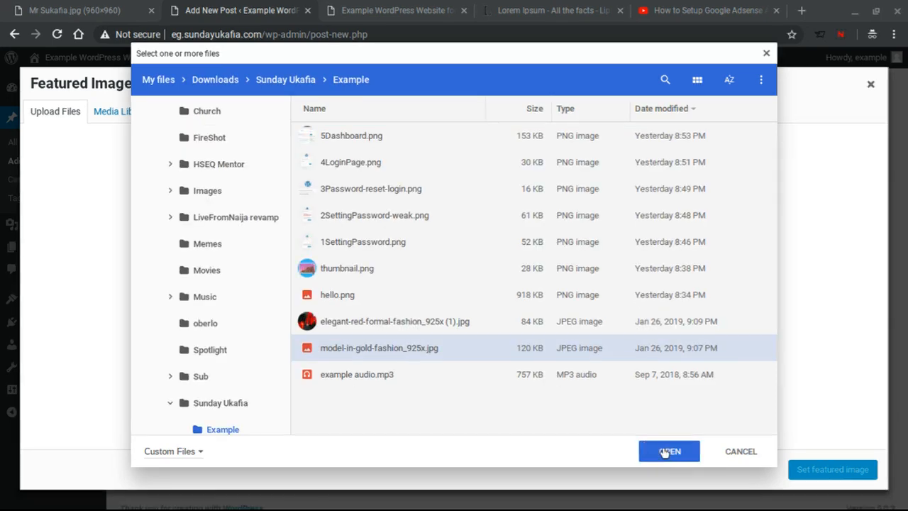
{"action": "left_click", "coordinate": [665, 451]}
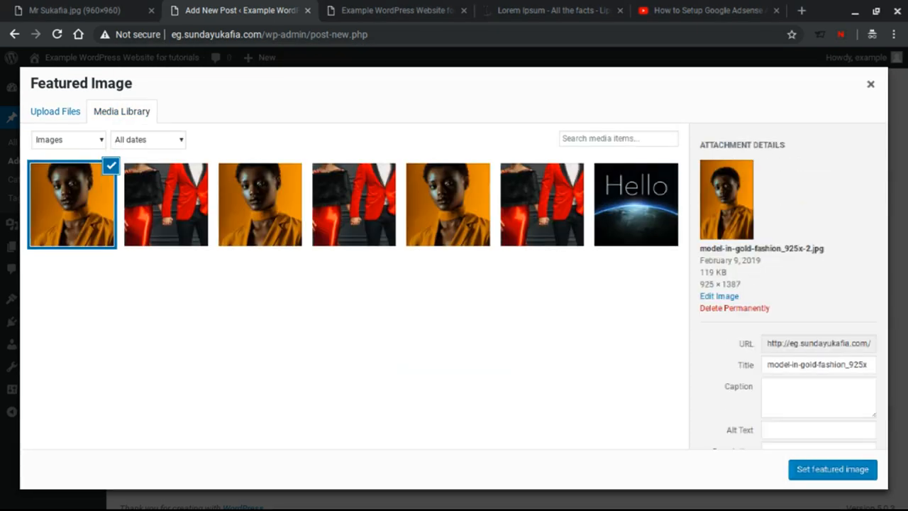
{"action": "left_click", "coordinate": [805, 466]}
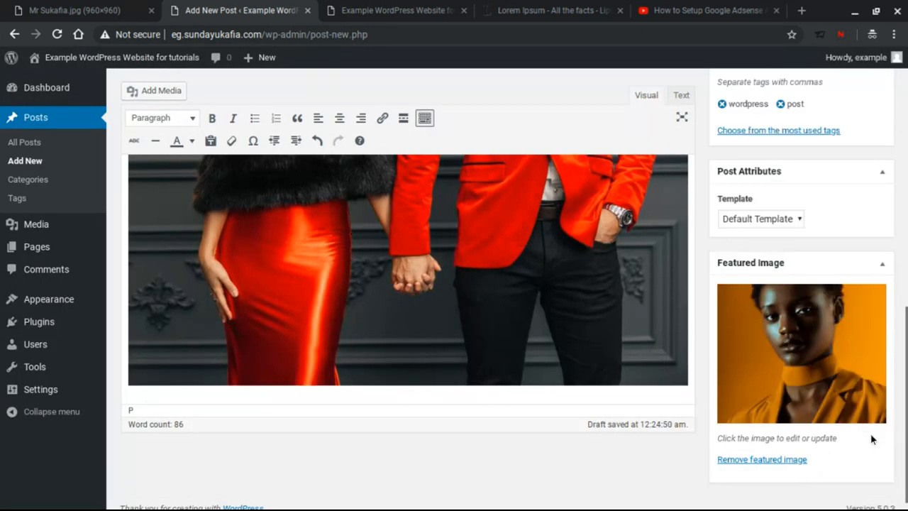
{"action": "scroll", "coordinate": [886, 431], "scroll_direction": "up", "scroll_amount": 3}
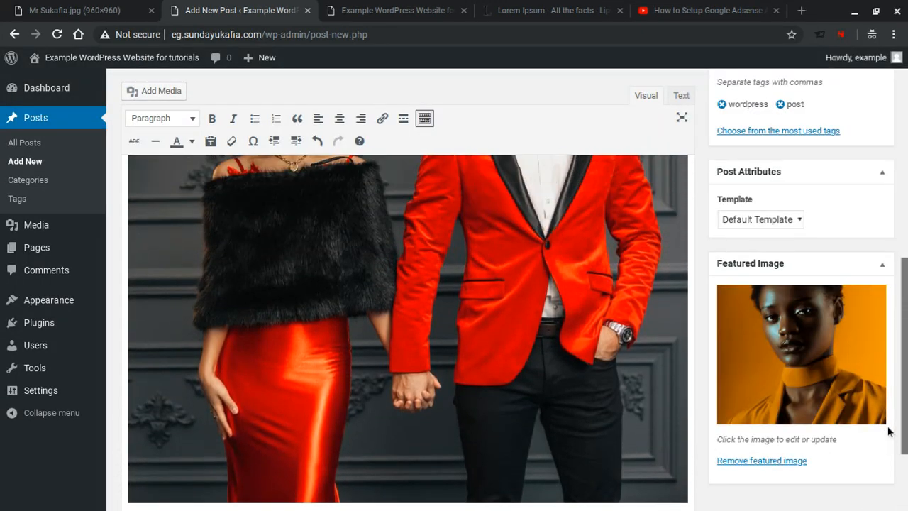
Step: Check the publish date's month (February), then cancel so the post stays set to publish immediately
{"action": "scroll", "coordinate": [887, 431], "scroll_direction": "up", "scroll_amount": 10}
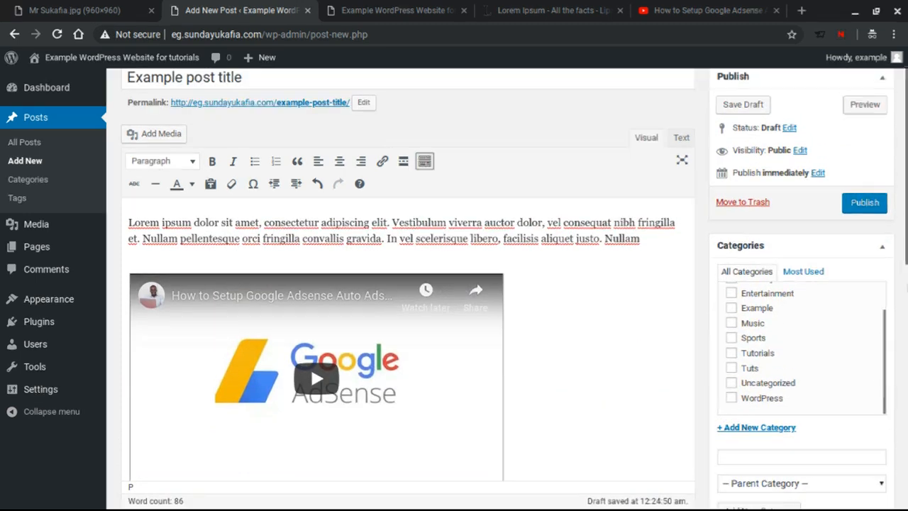
{"action": "scroll", "coordinate": [898, 168], "scroll_direction": "up", "scroll_amount": 1}
{"action": "scroll", "coordinate": [898, 168], "scroll_direction": "down", "scroll_amount": 1}
{"action": "scroll", "coordinate": [897, 168], "scroll_direction": "down", "scroll_amount": 1}
{"action": "scroll", "coordinate": [897, 168], "scroll_direction": "up", "scroll_amount": 2}
{"action": "scroll", "coordinate": [897, 168], "scroll_direction": "down", "scroll_amount": 1}
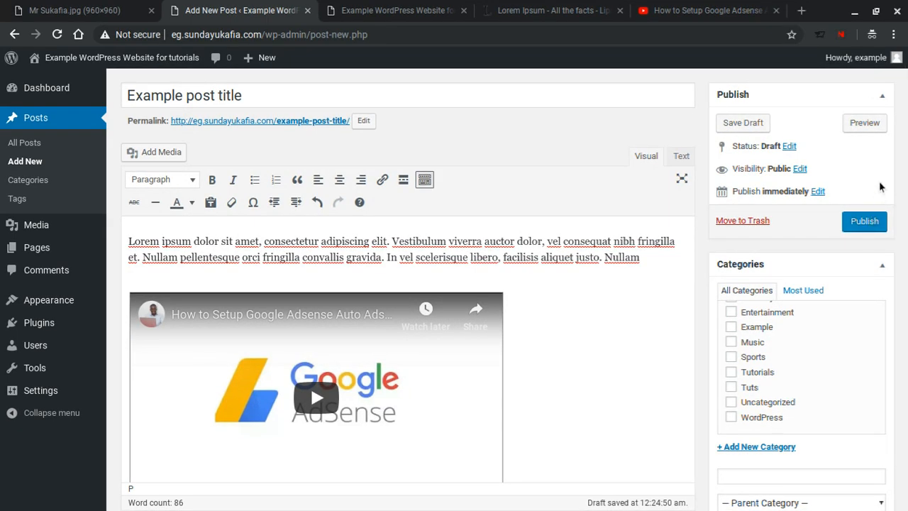
{"action": "left_click", "coordinate": [816, 192]}
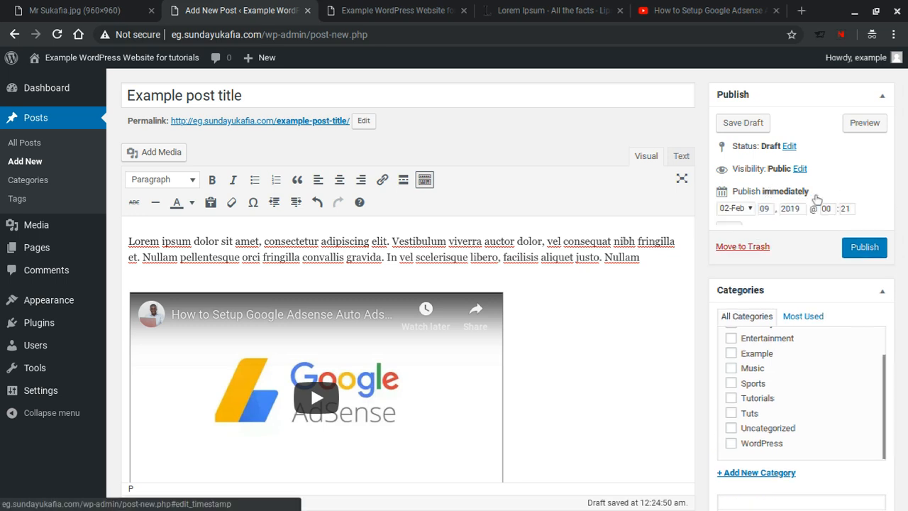
{"action": "left_click", "coordinate": [745, 211]}
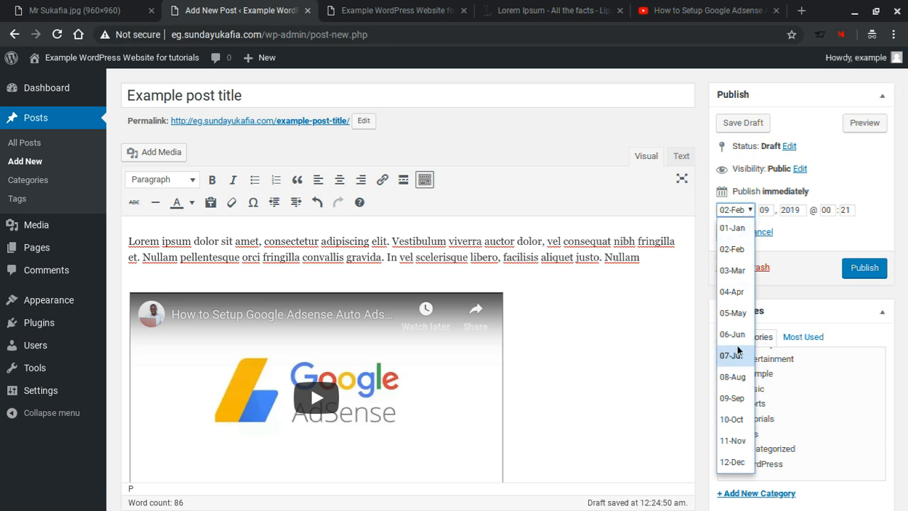
{"action": "left_click", "coordinate": [736, 257]}
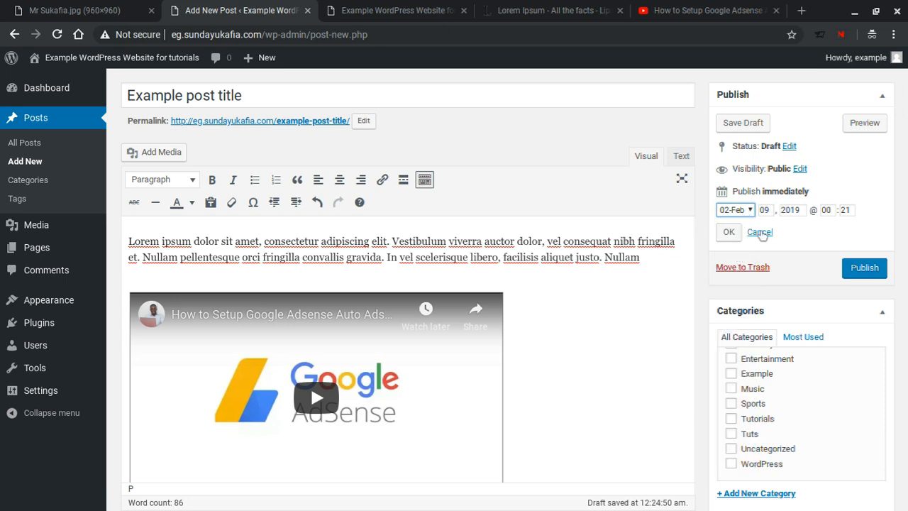
{"action": "key", "text": "Tab"}
{"action": "key", "text": "Tab"}
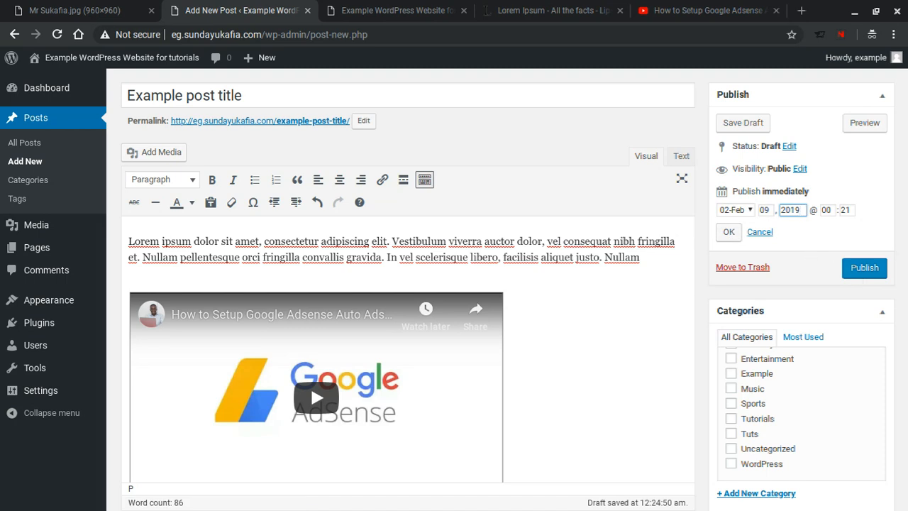
{"action": "left_click", "coordinate": [762, 236]}
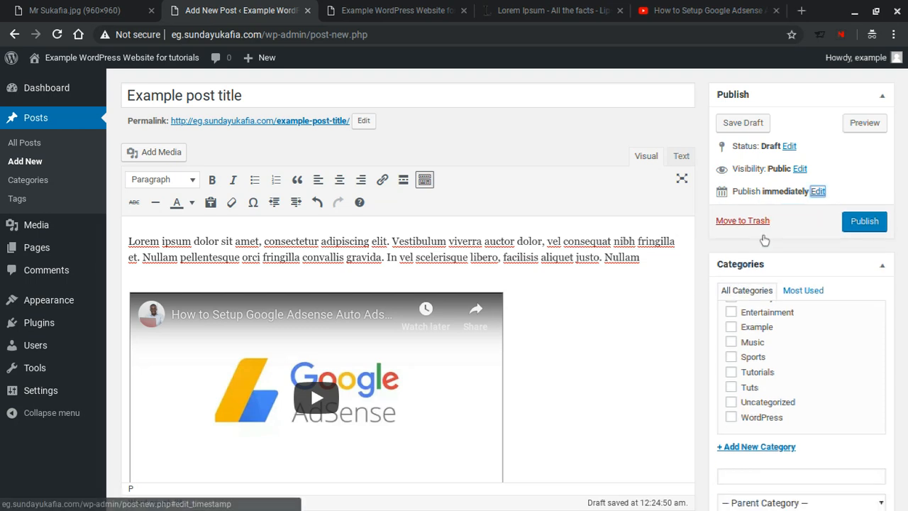
Step: Preview the draft post in a new browser tab
{"action": "scroll", "coordinate": [877, 315], "scroll_direction": "down", "scroll_amount": 1}
{"action": "scroll", "coordinate": [877, 314], "scroll_direction": "up", "scroll_amount": 2}
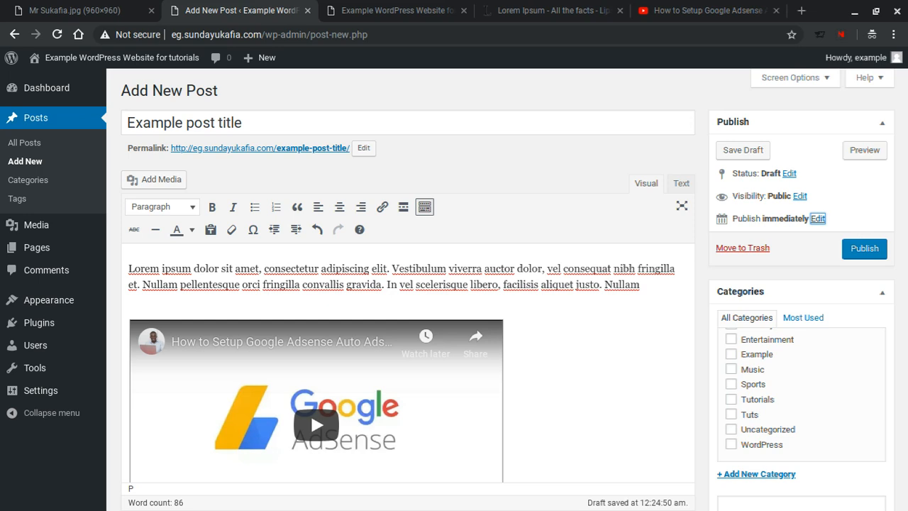
{"action": "left_click", "coordinate": [864, 155]}
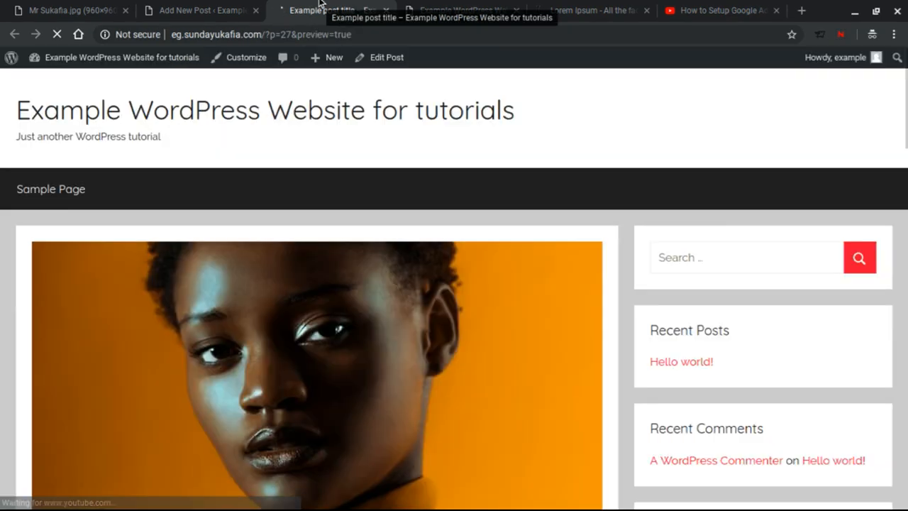
Step: Review the featured portrait, paragraphs, embedded video, fashion photo, category and tags, then return to Add New Post
{"action": "scroll", "coordinate": [379, 223], "scroll_direction": "down", "scroll_amount": 10}
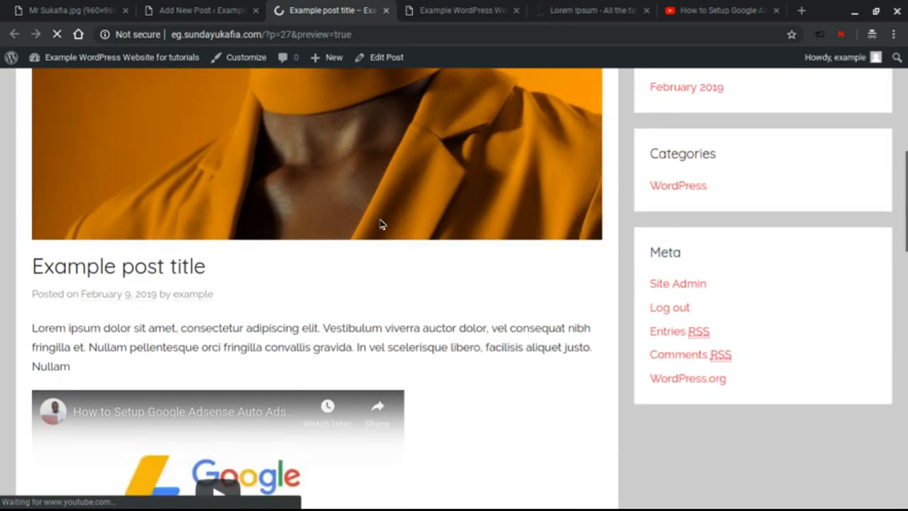
{"action": "scroll", "coordinate": [466, 195], "scroll_direction": "down", "scroll_amount": 2}
{"action": "scroll", "coordinate": [236, 136], "scroll_direction": "up", "scroll_amount": 2}
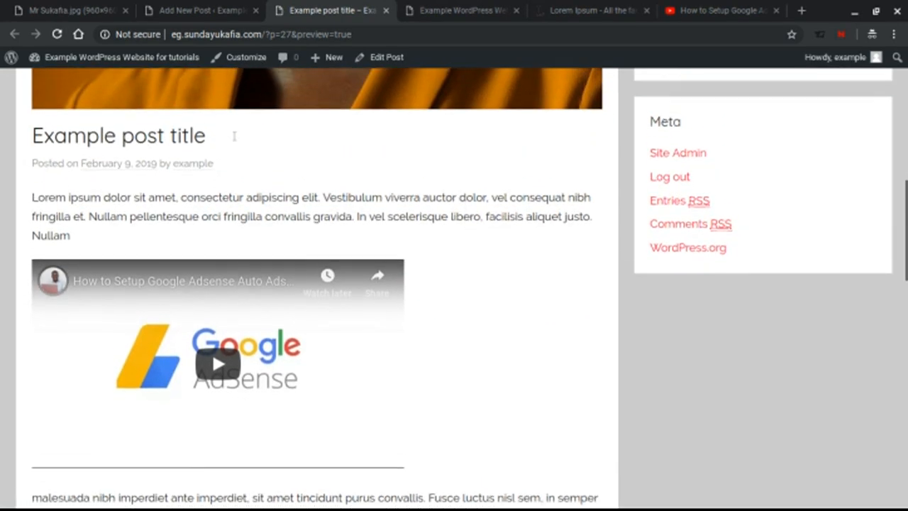
{"action": "scroll", "coordinate": [166, 141], "scroll_direction": "down", "scroll_amount": 3}
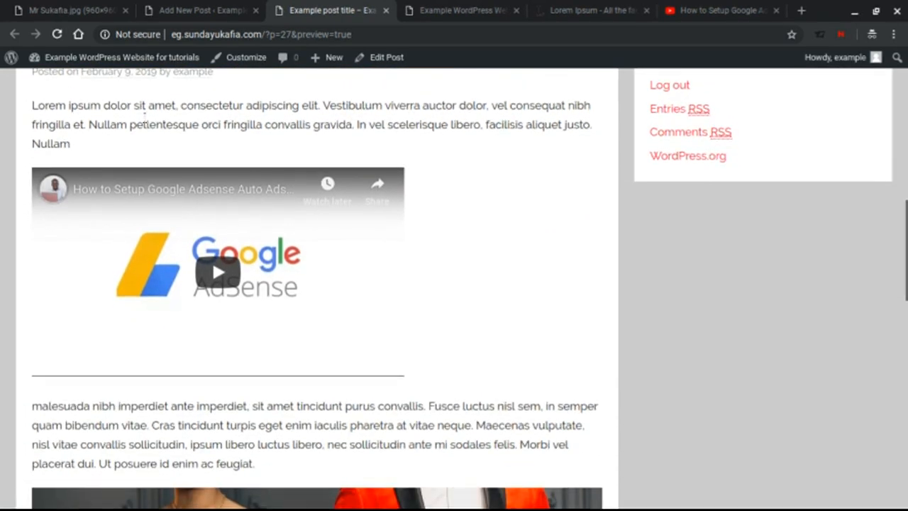
{"action": "scroll", "coordinate": [147, 124], "scroll_direction": "down", "scroll_amount": 2}
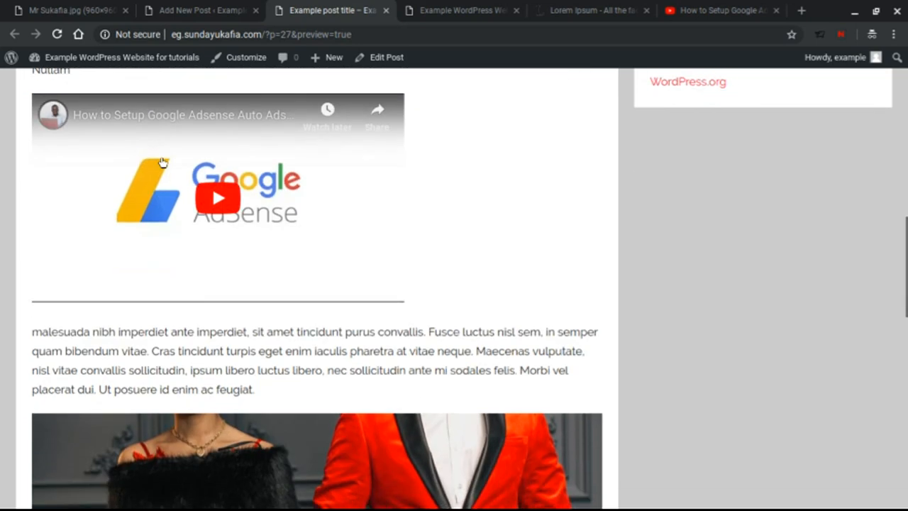
{"action": "scroll", "coordinate": [209, 157], "scroll_direction": "down", "scroll_amount": 8}
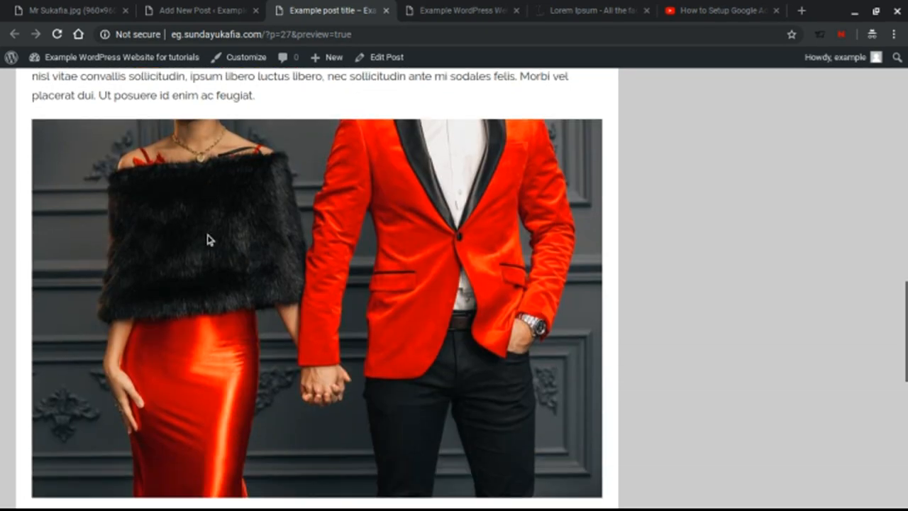
{"action": "scroll", "coordinate": [249, 236], "scroll_direction": "down", "scroll_amount": 3}
{"action": "scroll", "coordinate": [249, 236], "scroll_direction": "up", "scroll_amount": 10}
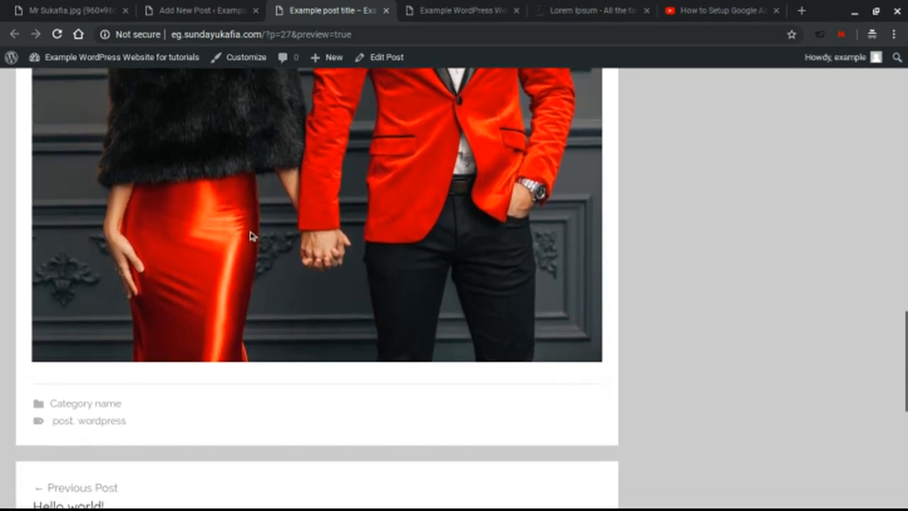
{"action": "scroll", "coordinate": [263, 253], "scroll_direction": "up", "scroll_amount": 10}
{"action": "scroll", "coordinate": [269, 259], "scroll_direction": "down", "scroll_amount": 2}
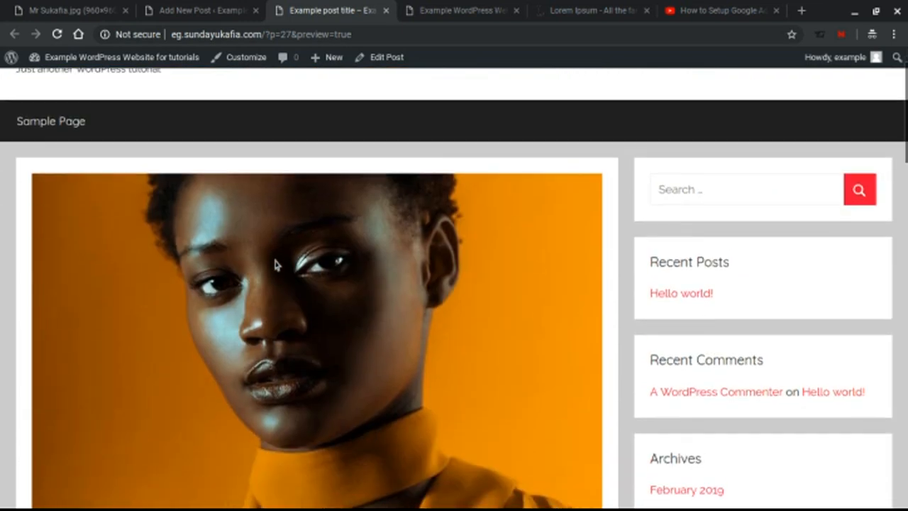
{"action": "scroll", "coordinate": [277, 264], "scroll_direction": "down", "scroll_amount": 3}
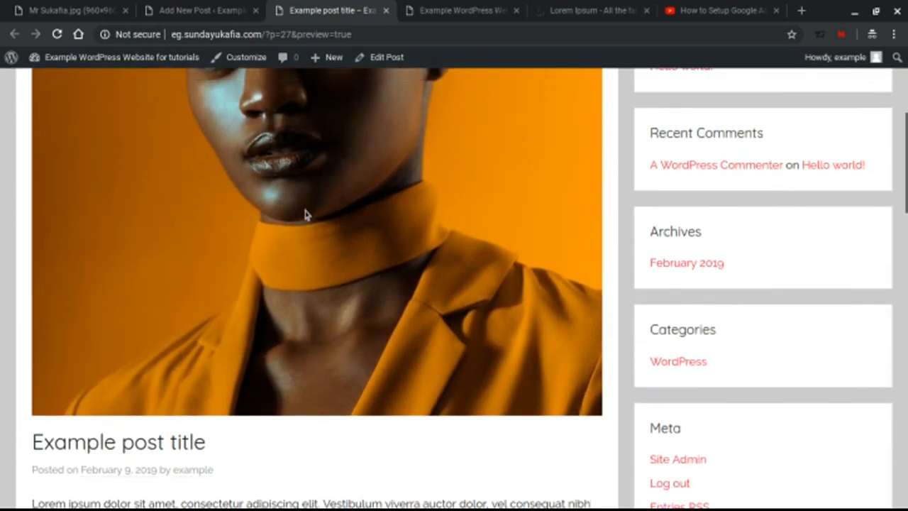
{"action": "scroll", "coordinate": [306, 214], "scroll_direction": "up", "scroll_amount": 1}
{"action": "scroll", "coordinate": [294, 166], "scroll_direction": "down", "scroll_amount": 1}
{"action": "scroll", "coordinate": [296, 168], "scroll_direction": "up", "scroll_amount": 1}
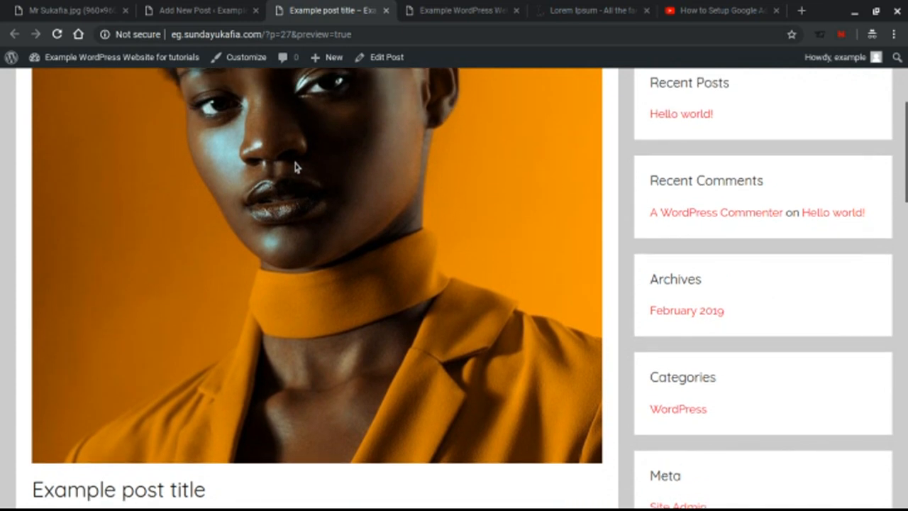
{"action": "scroll", "coordinate": [296, 167], "scroll_direction": "down", "scroll_amount": 2}
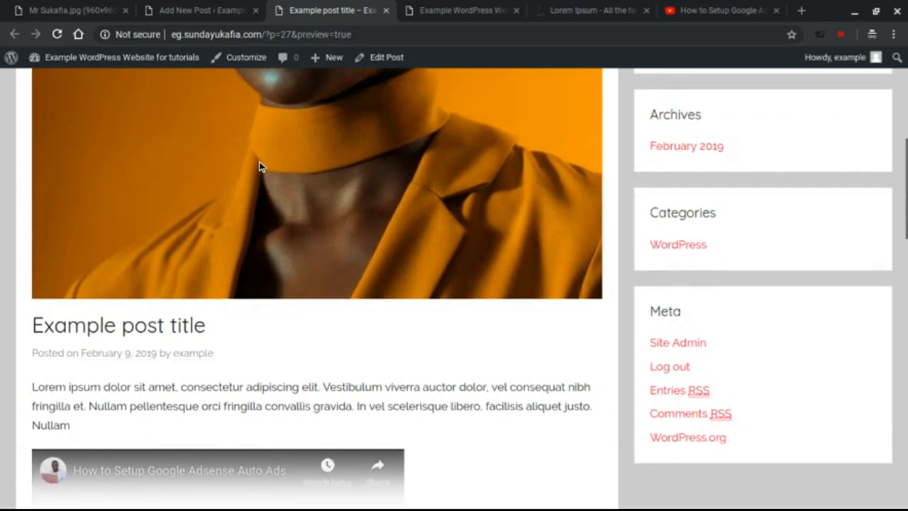
{"action": "scroll", "coordinate": [260, 167], "scroll_direction": "up", "scroll_amount": 1}
{"action": "scroll", "coordinate": [260, 166], "scroll_direction": "up", "scroll_amount": 5}
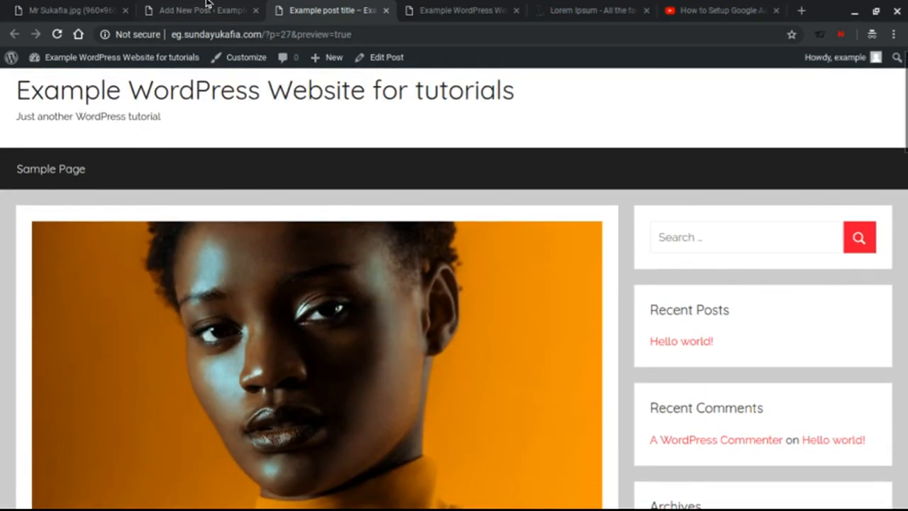
{"action": "left_click", "coordinate": [206, 9]}
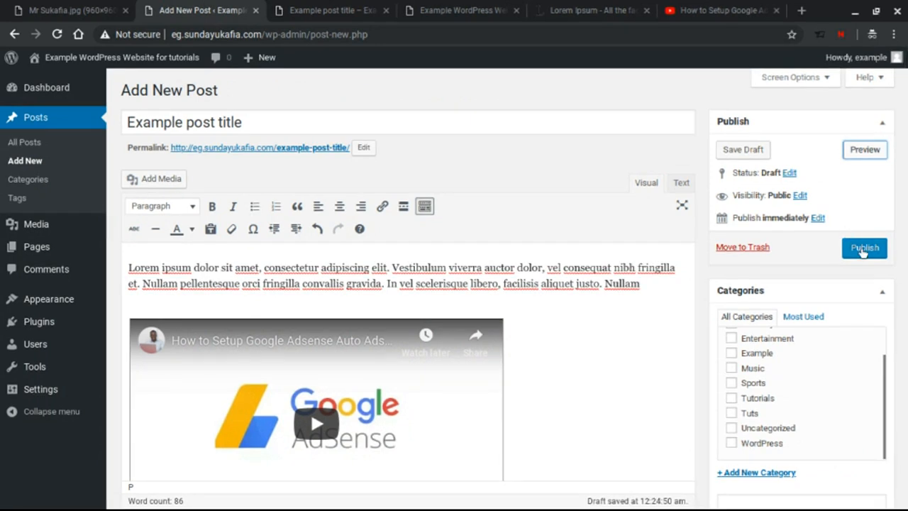
Step: Publish 'Example post title' from the Publish box
{"action": "left_click", "coordinate": [863, 248]}
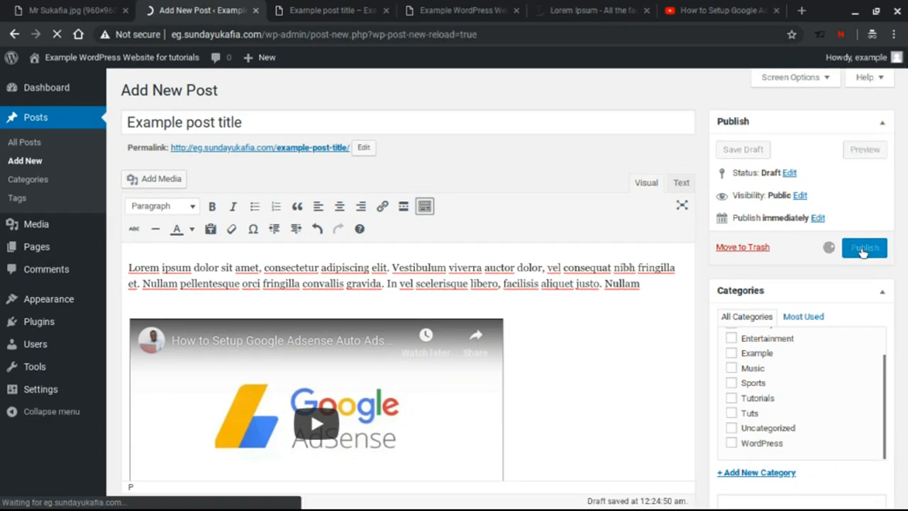